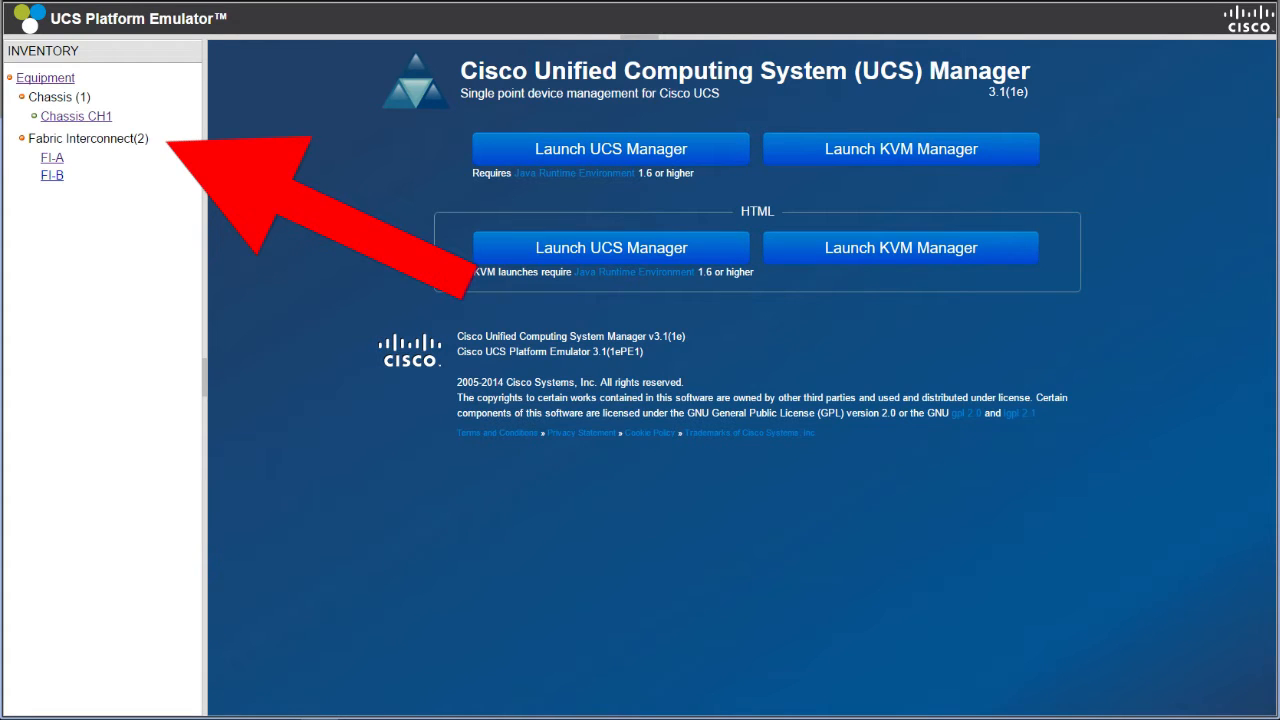
- Expand the servers under Chassis CH1 in the inventory tree and open the Equipment hardware inventory
{"action": "left_click", "coordinate": [33, 117]}
{"action": "left_click", "coordinate": [46, 135]}
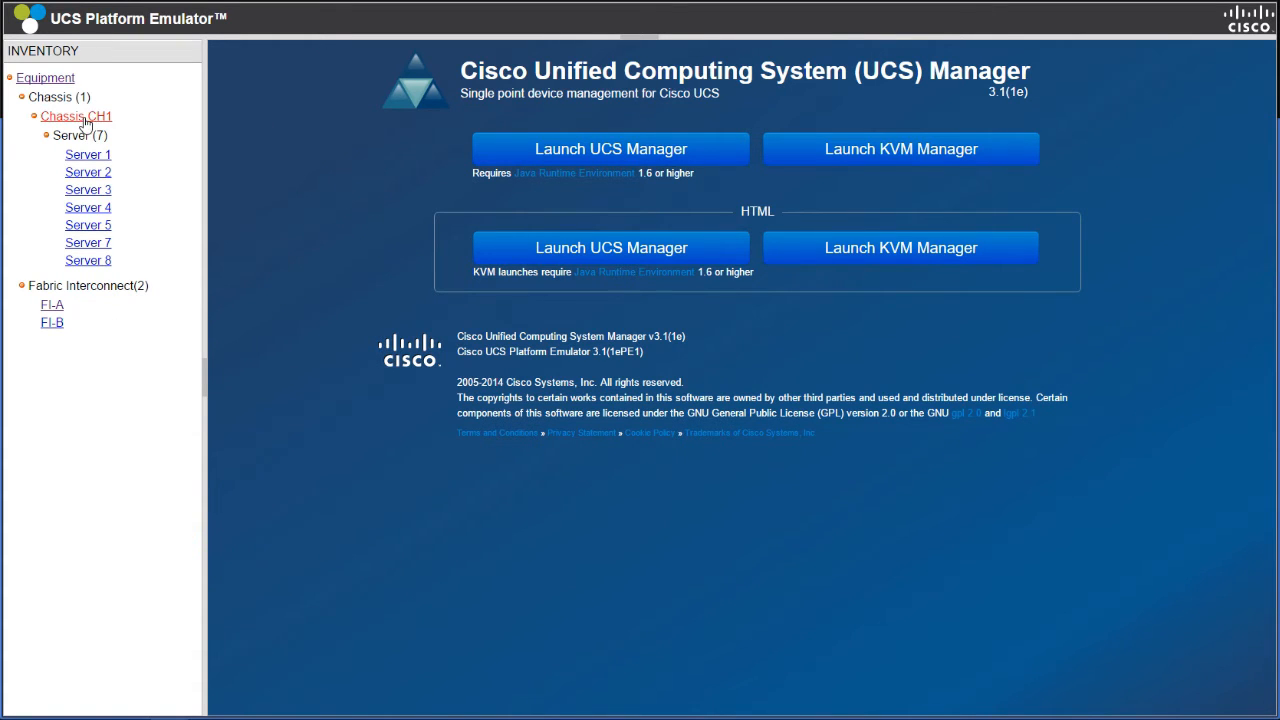
{"action": "left_click", "coordinate": [60, 80]}
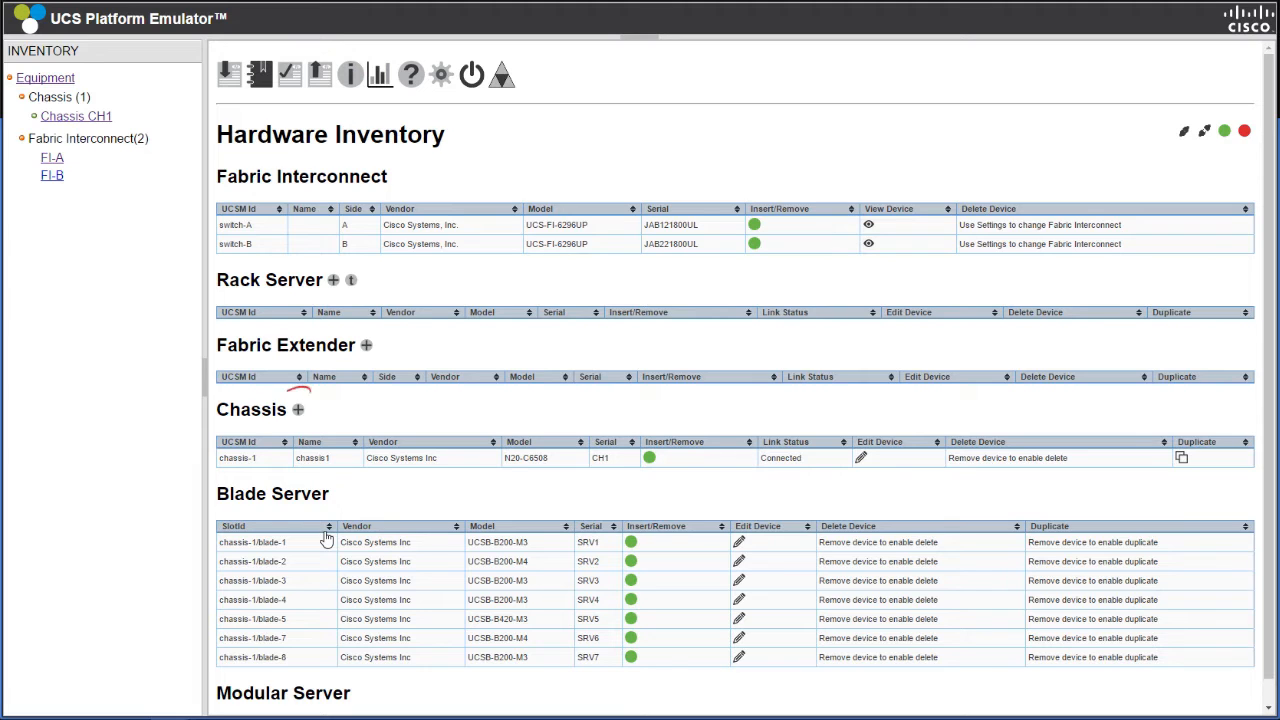
- Add a new chassis named chassis2 with PID N20-C6508 to the hardware inventory
{"action": "left_click", "coordinate": [298, 409]}
{"action": "left_click", "coordinate": [312, 453]}
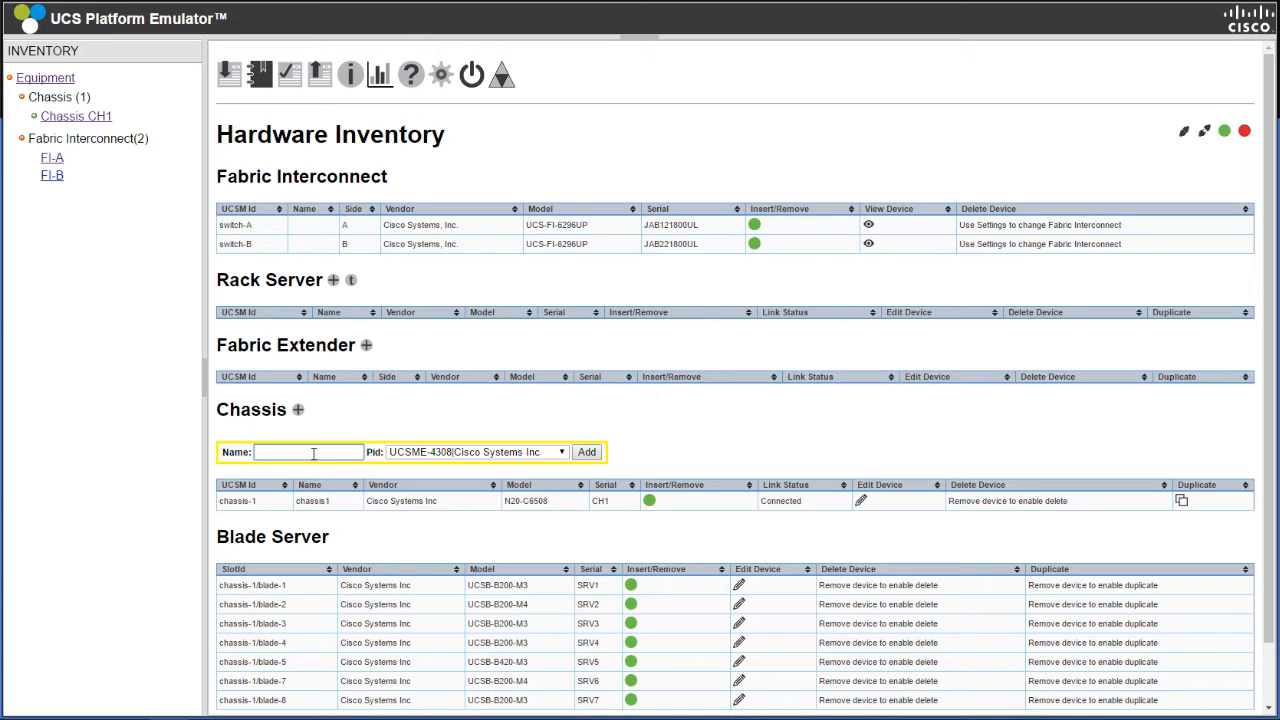
{"action": "type", "text": "chassis2"}
{"action": "left_click", "coordinate": [462, 455]}
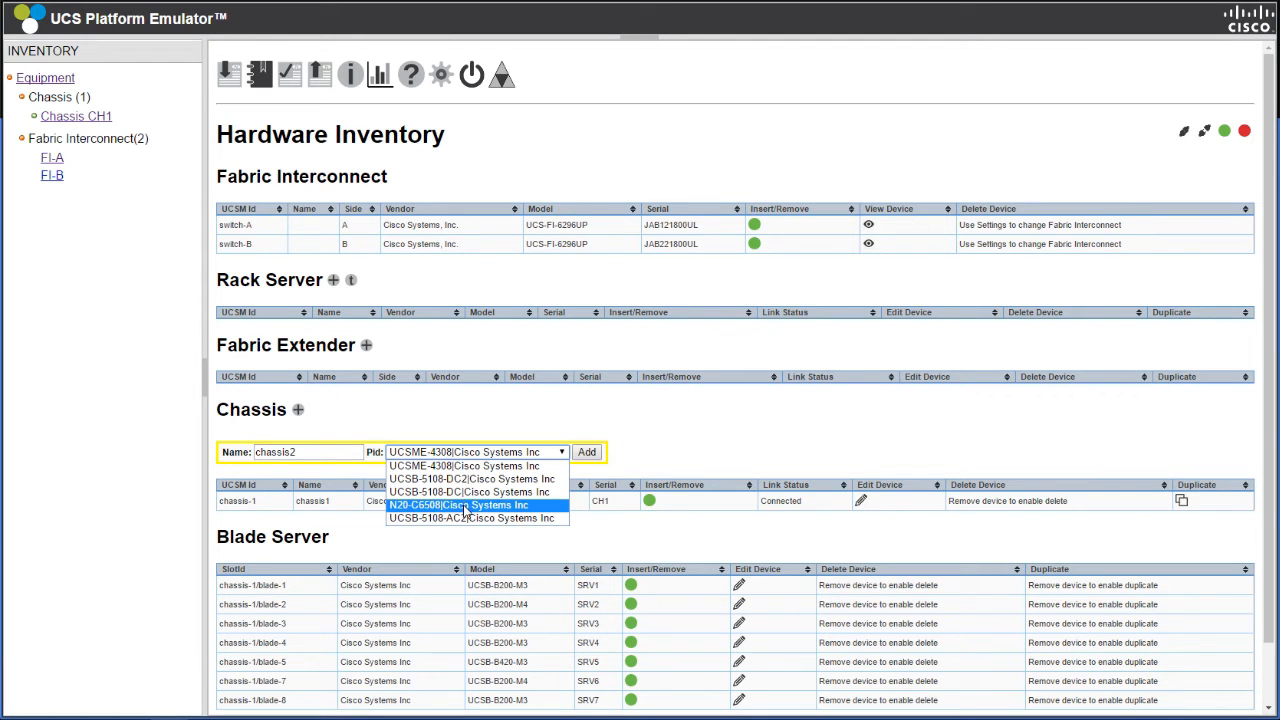
{"action": "left_click", "coordinate": [465, 508]}
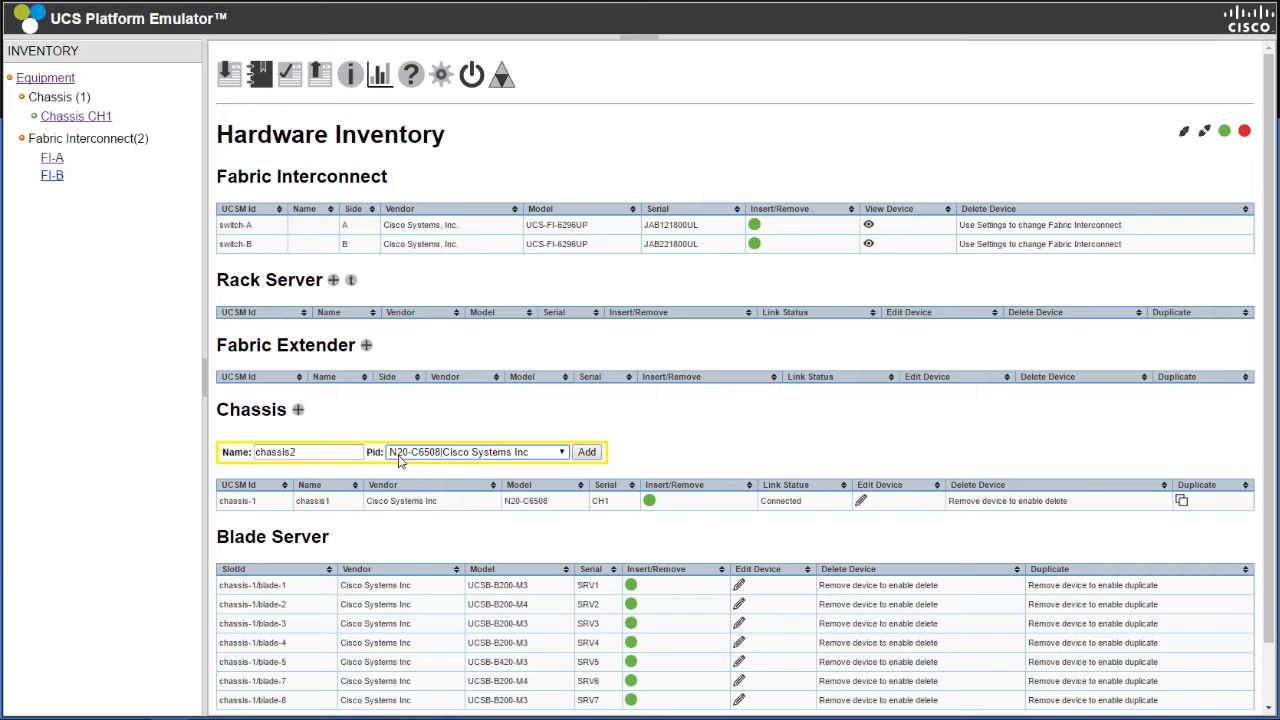
{"action": "left_click", "coordinate": [298, 453]}
{"action": "left_click_drag", "start_coordinate": [298, 453], "coordinate": [254, 453]}
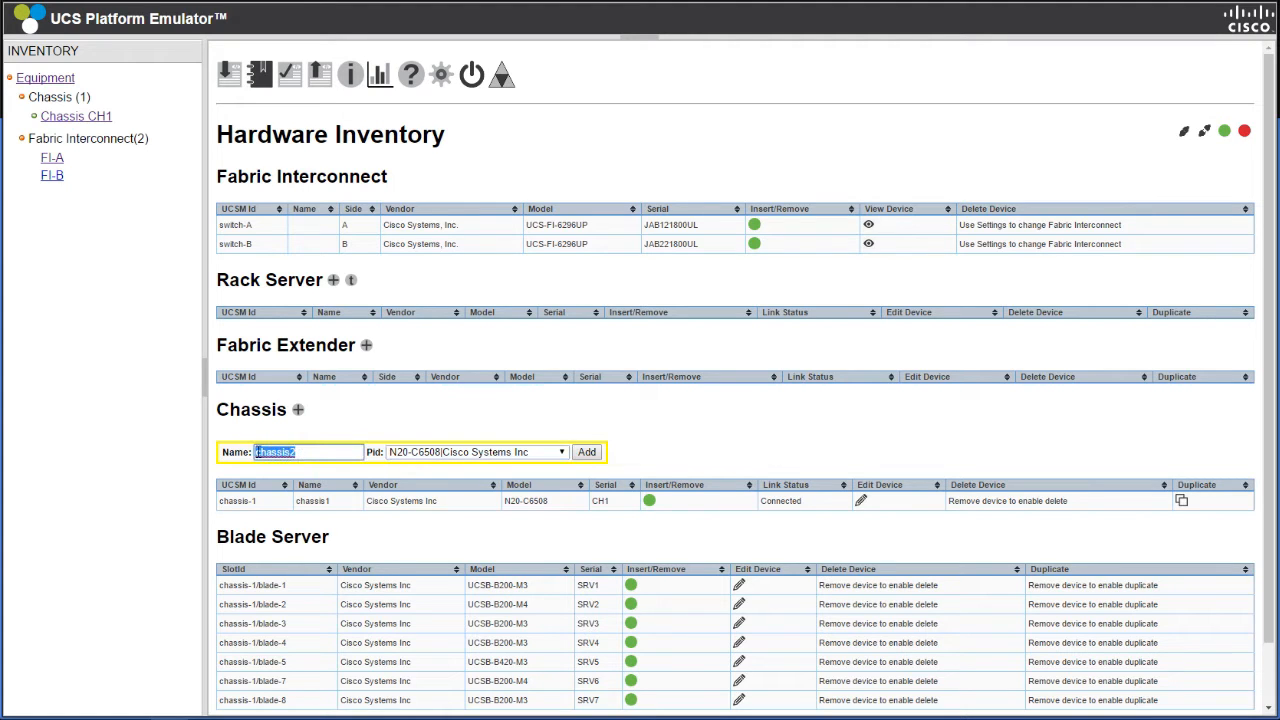
{"action": "left_click", "coordinate": [320, 451]}
{"action": "left_click", "coordinate": [587, 452]}
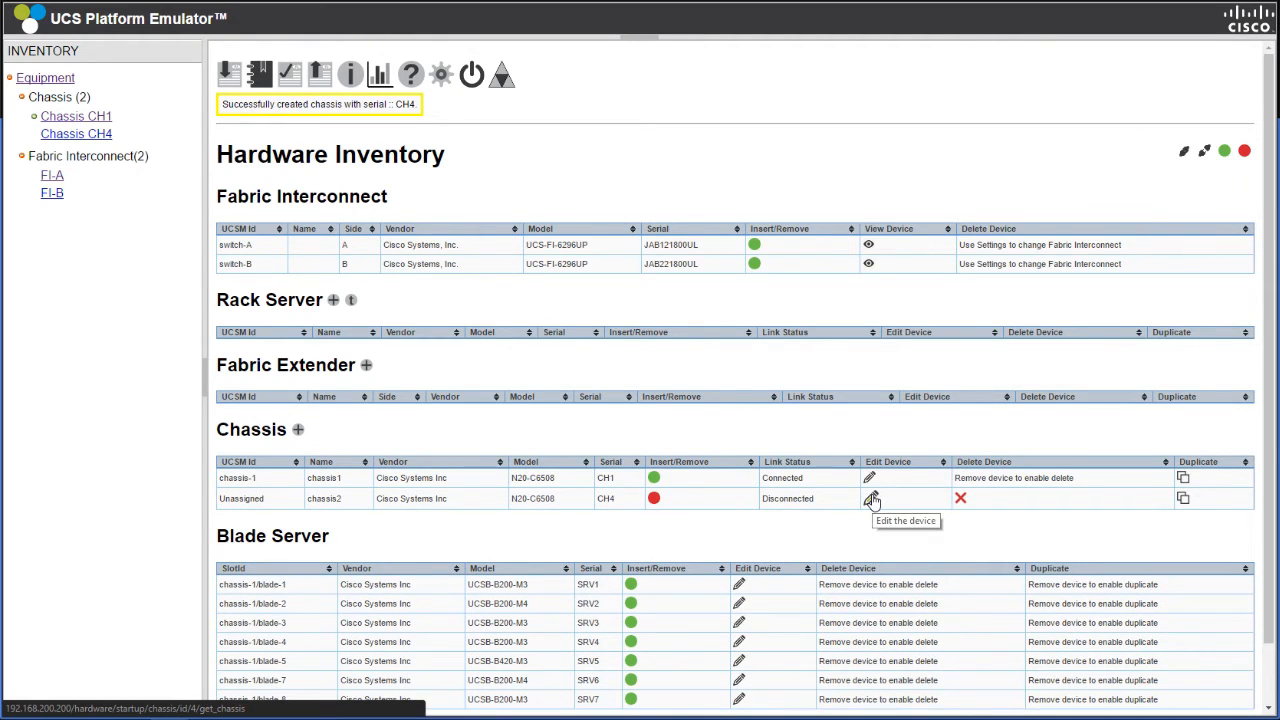
- Compare the components and links of chassis2 with those of chassis1, and inspect the power supplies installed in chassis1
{"action": "left_click", "coordinate": [871, 499]}
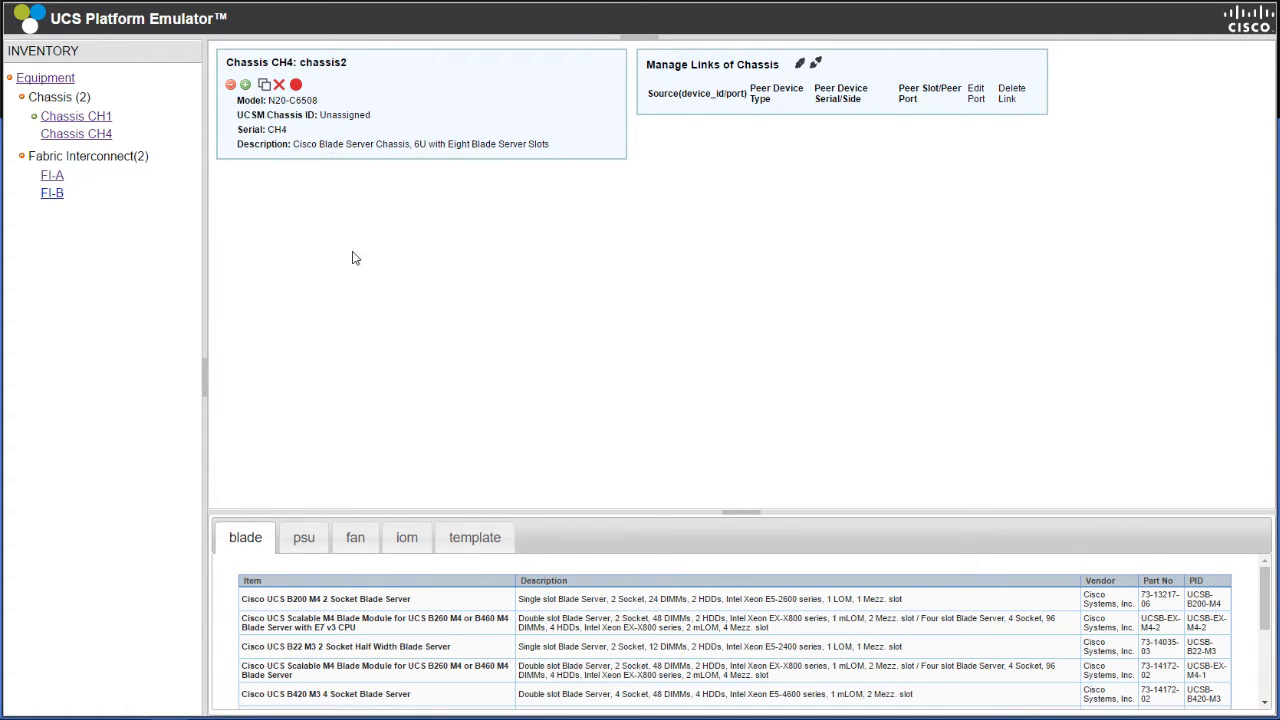
{"action": "left_click", "coordinate": [58, 118]}
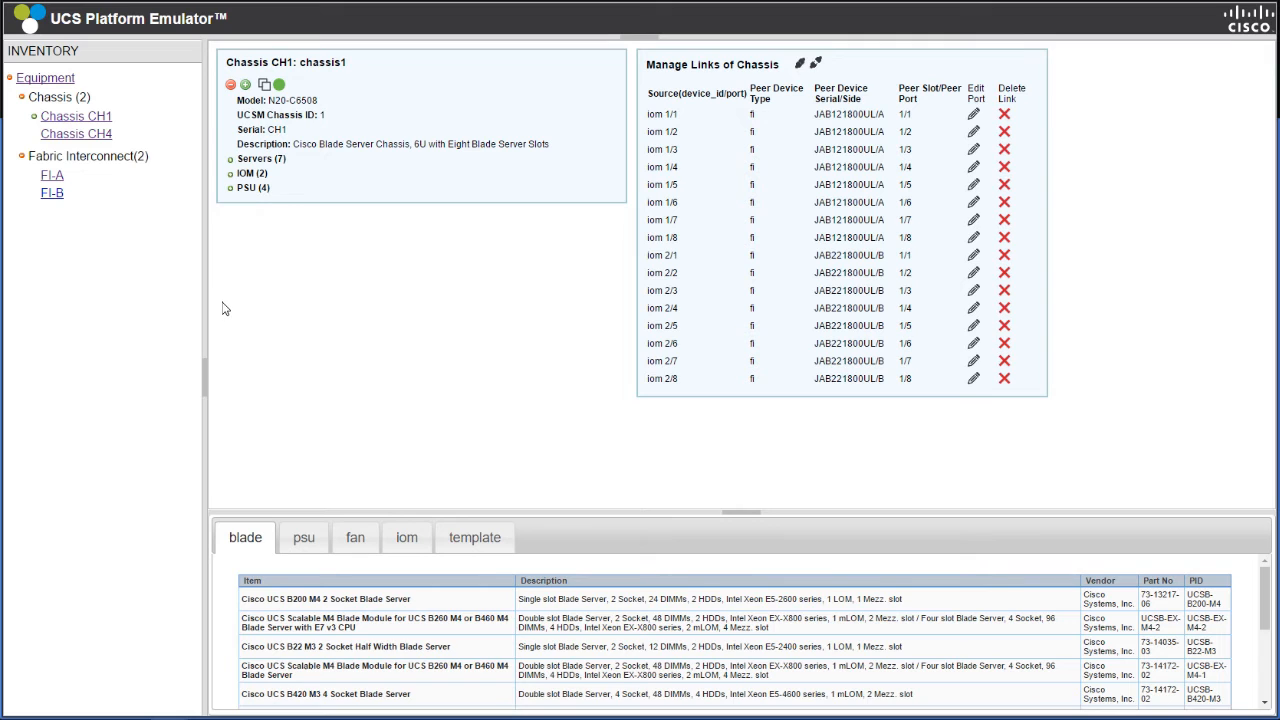
{"action": "left_click", "coordinate": [88, 142]}
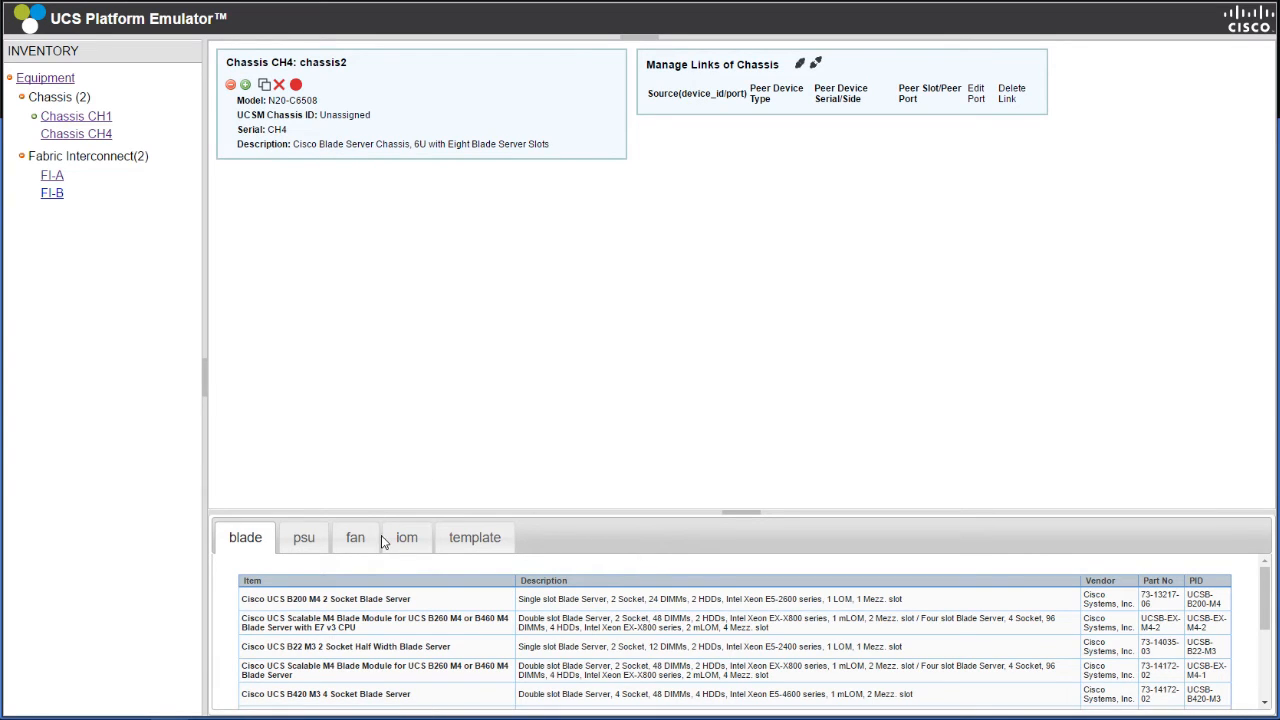
{"action": "left_click", "coordinate": [304, 540]}
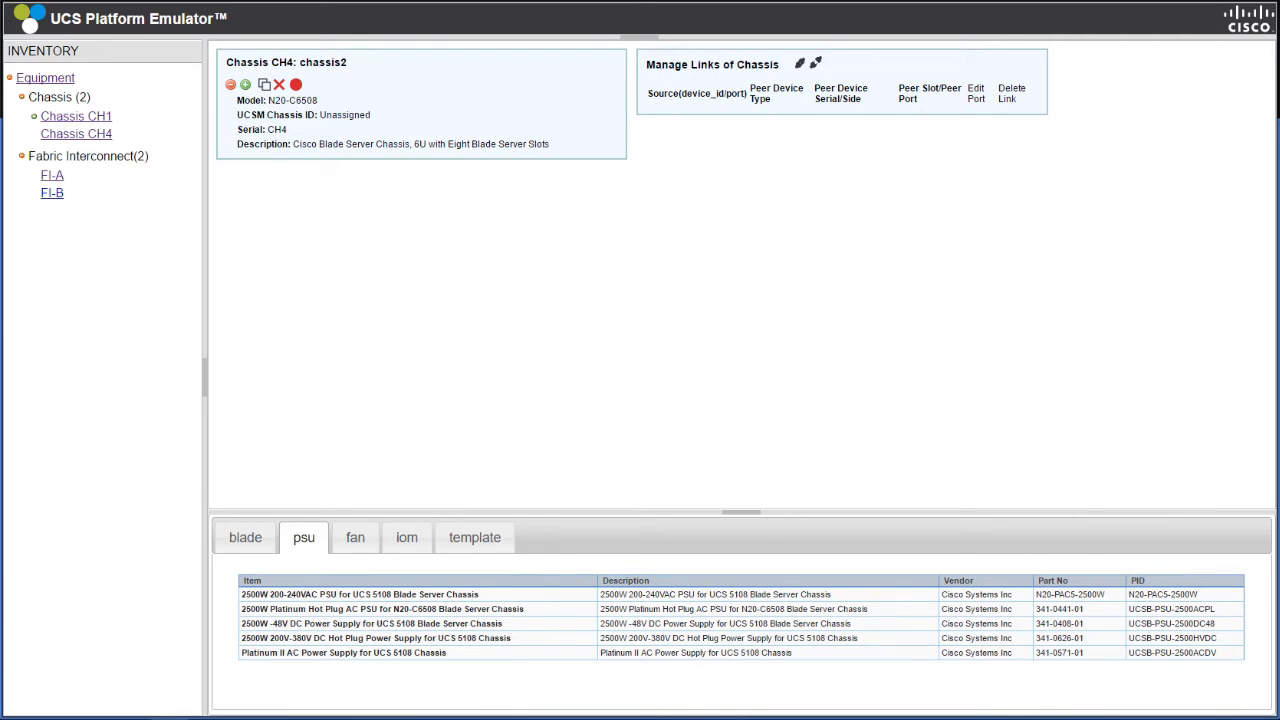
{"action": "left_click", "coordinate": [75, 117]}
{"action": "left_click", "coordinate": [230, 190]}
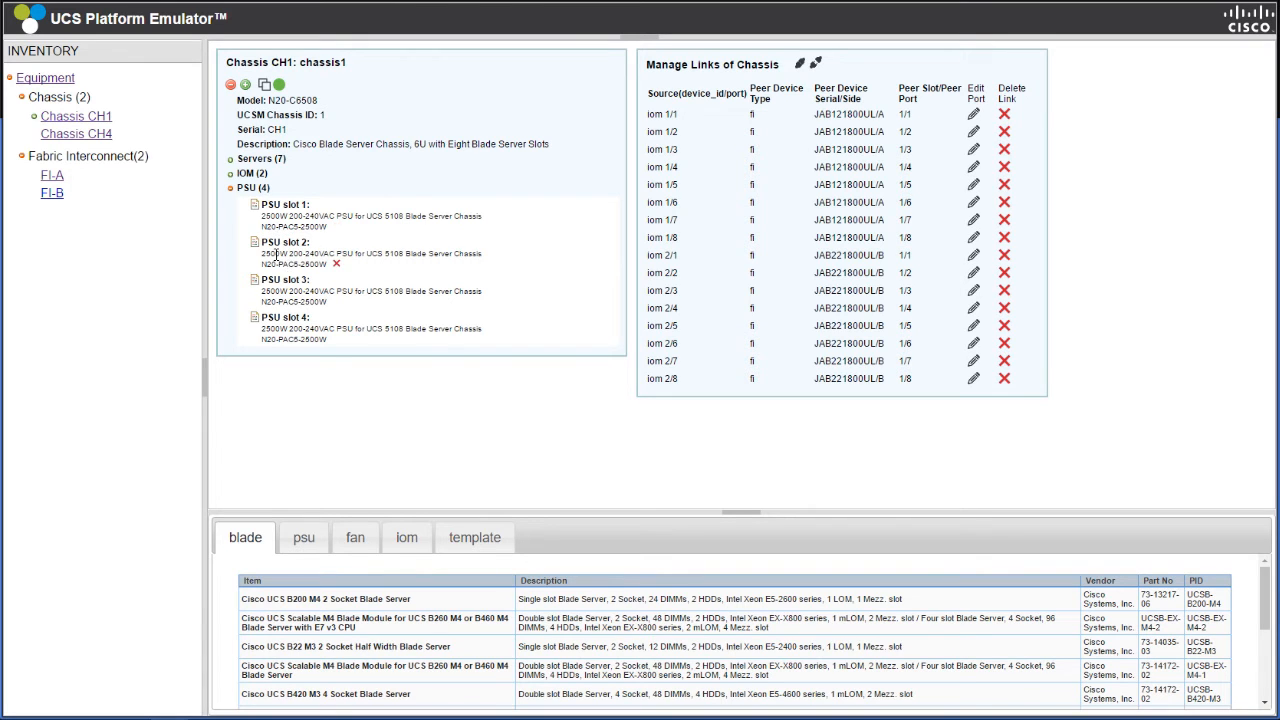
- Add the 2500W 200-240VAC PSU for UCS 5108 to PSU slots 1 and 2 of chassis2
{"action": "left_click", "coordinate": [58, 138]}
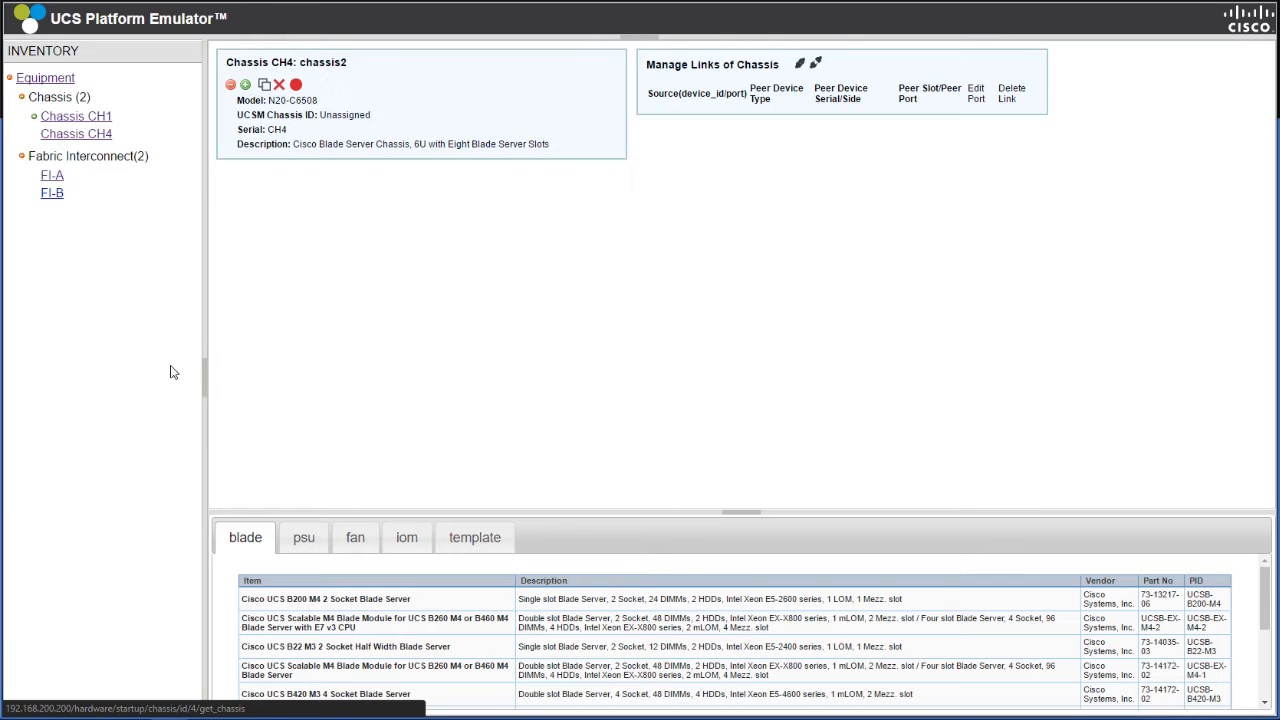
{"action": "left_click", "coordinate": [320, 541]}
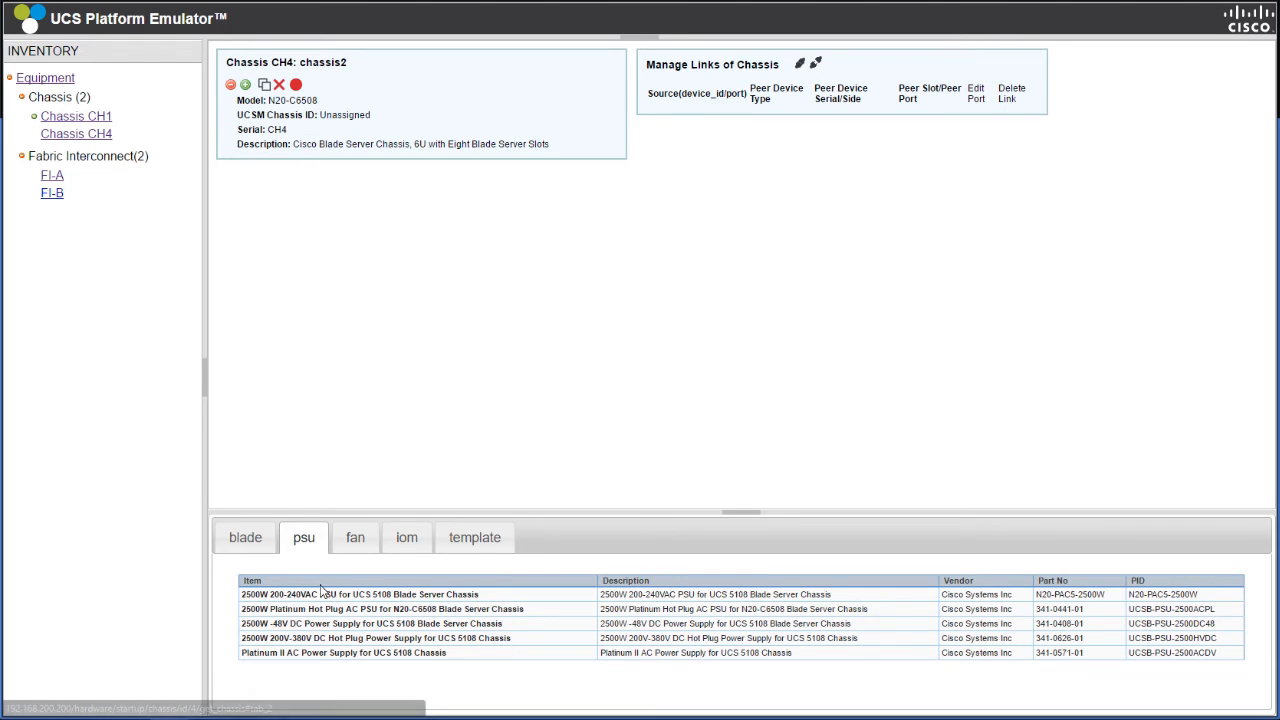
{"action": "left_click_drag", "start_coordinate": [320, 594], "coordinate": [375, 128]}
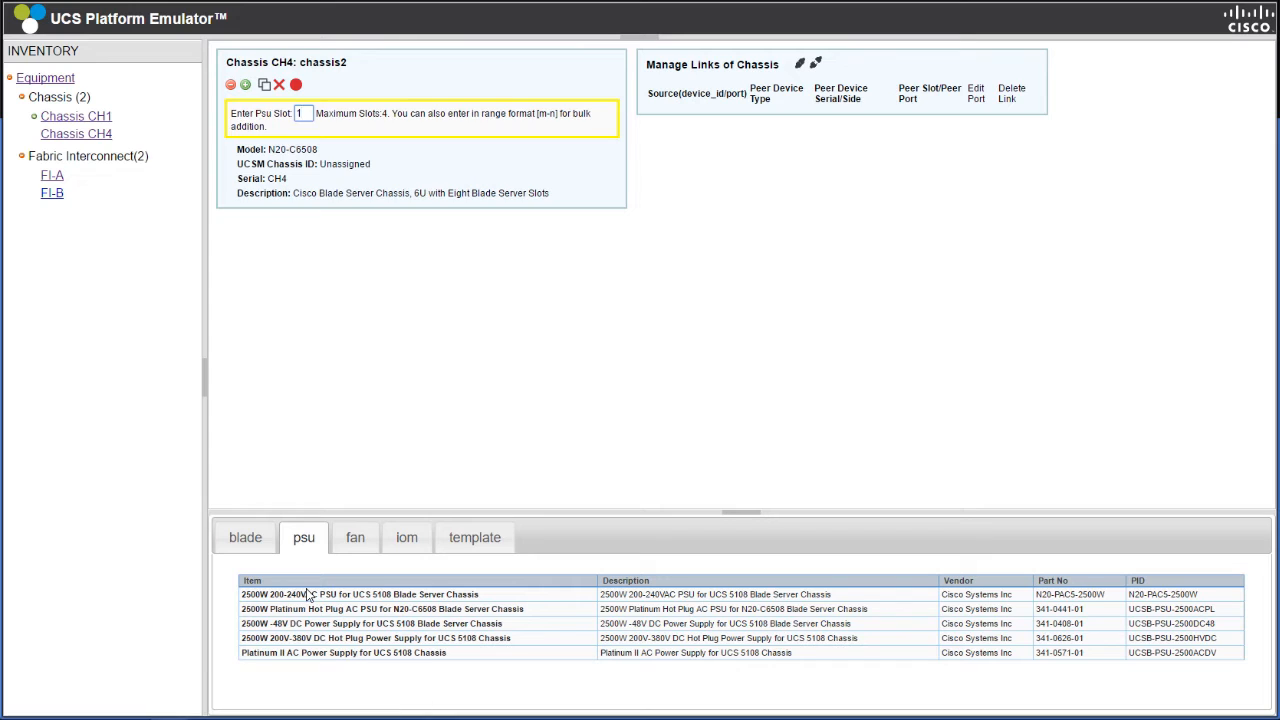
{"action": "key", "text": "Return"}
{"action": "left_click_drag", "start_coordinate": [338, 596], "coordinate": [420, 162]}
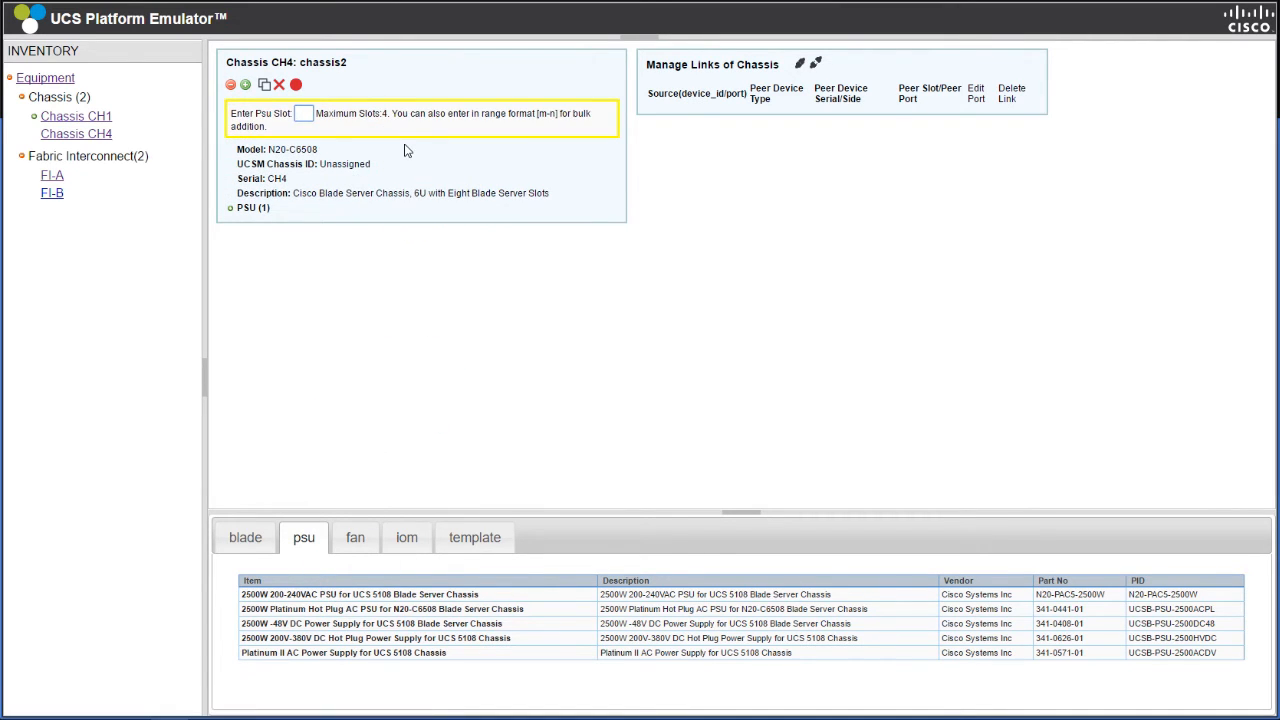
{"action": "type", "text": "2"}
{"action": "key", "text": "Return"}
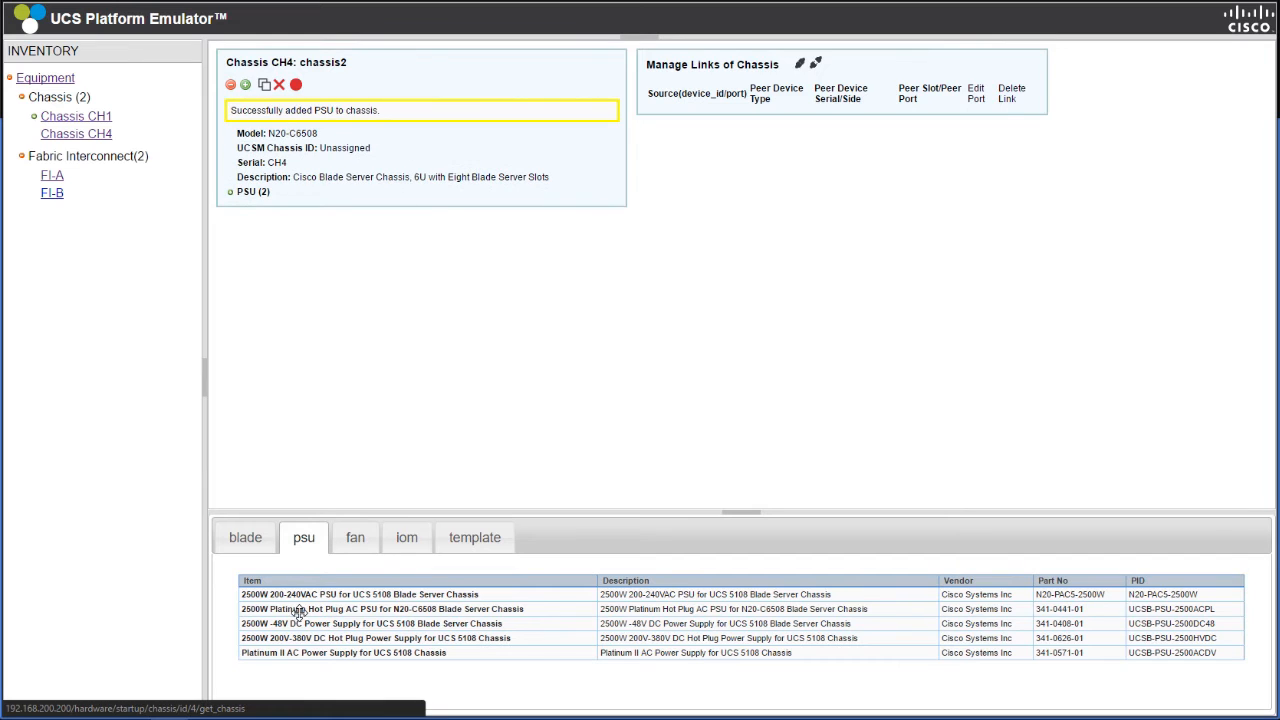
- Add the 2500W 200-240VAC PSU to slots 3 and 4 of chassis2 and check its PSU list
{"action": "left_click_drag", "start_coordinate": [315, 597], "coordinate": [418, 112]}
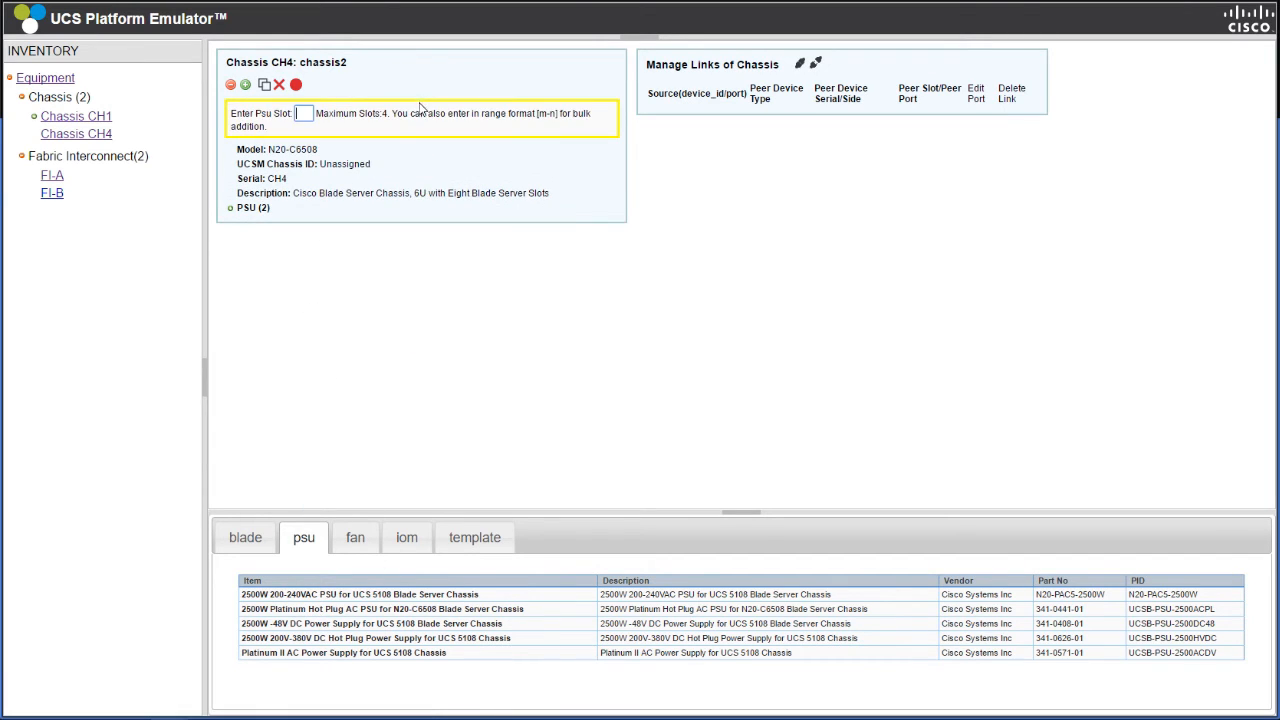
{"action": "type", "text": "3"}
{"action": "key", "text": "Return"}
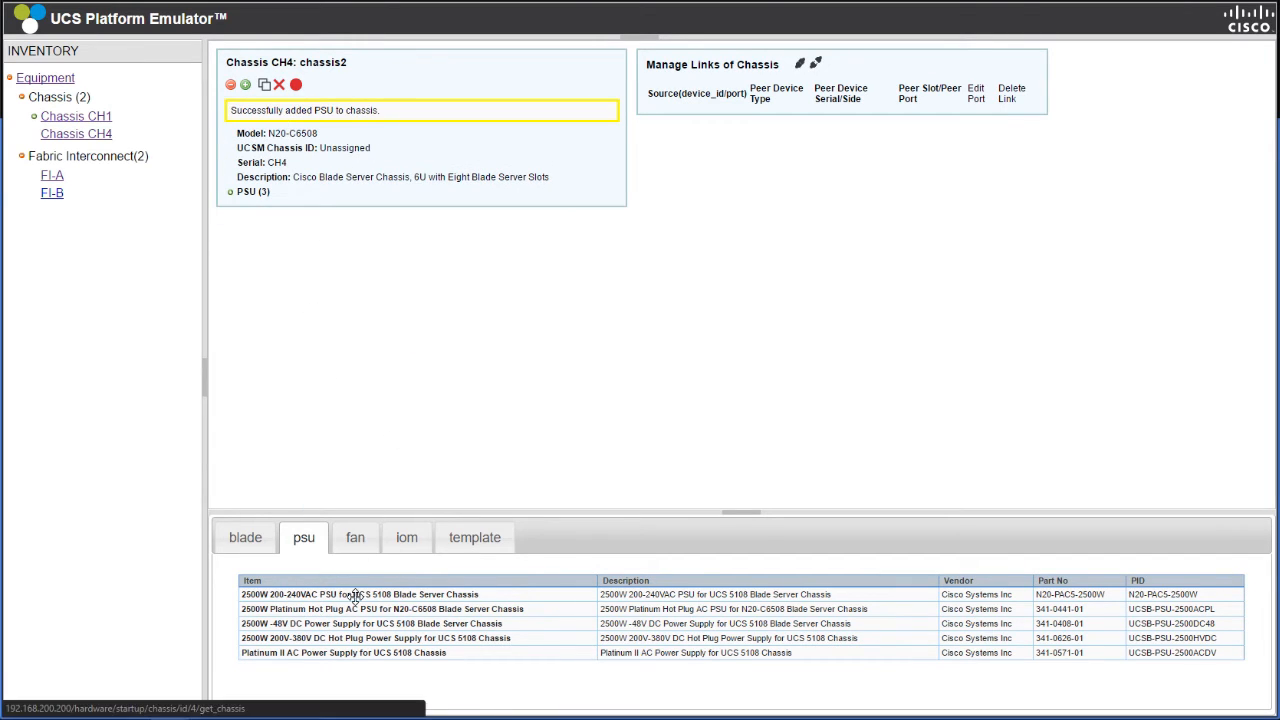
{"action": "left_click_drag", "start_coordinate": [355, 595], "coordinate": [386, 170]}
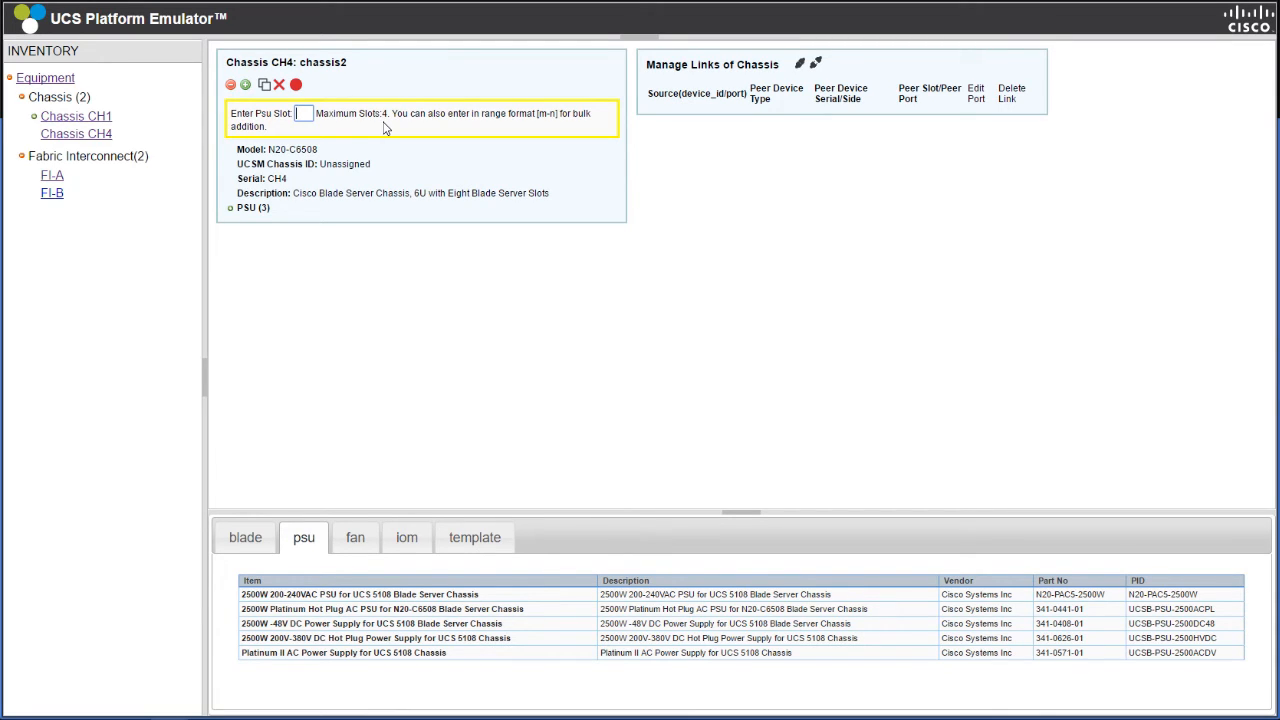
{"action": "key", "text": "Return"}
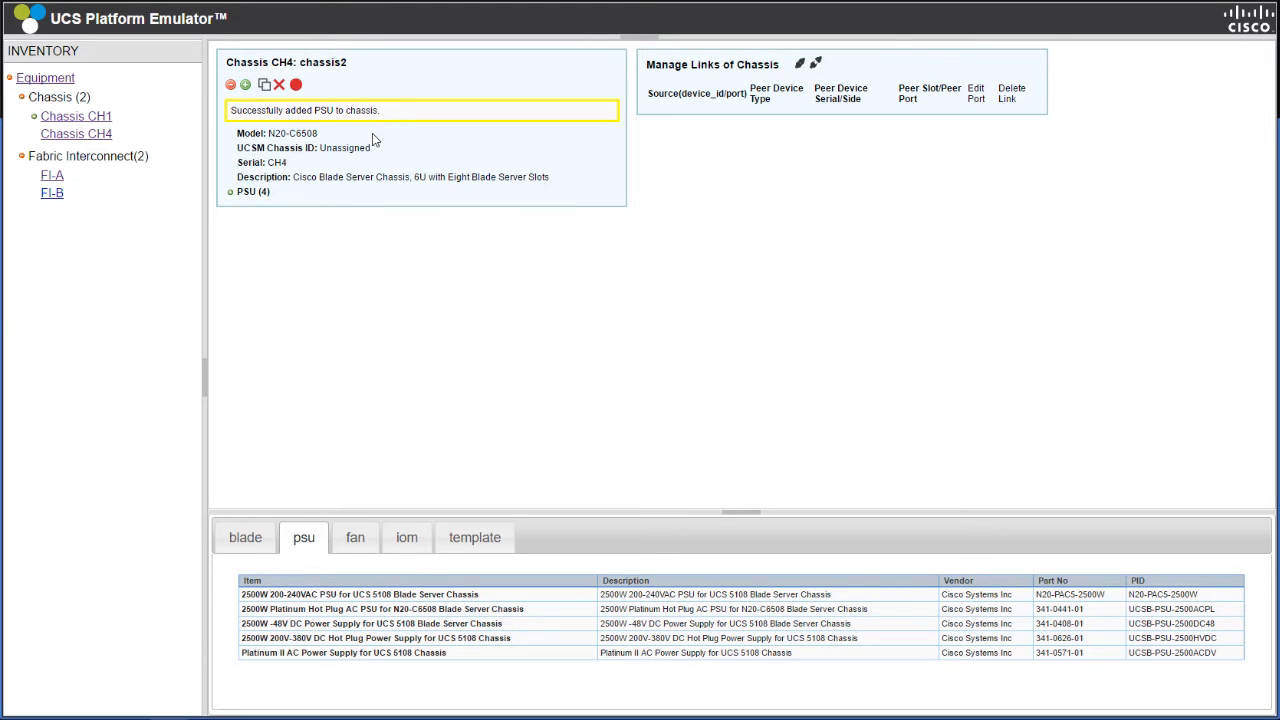
{"action": "left_click", "coordinate": [231, 192]}
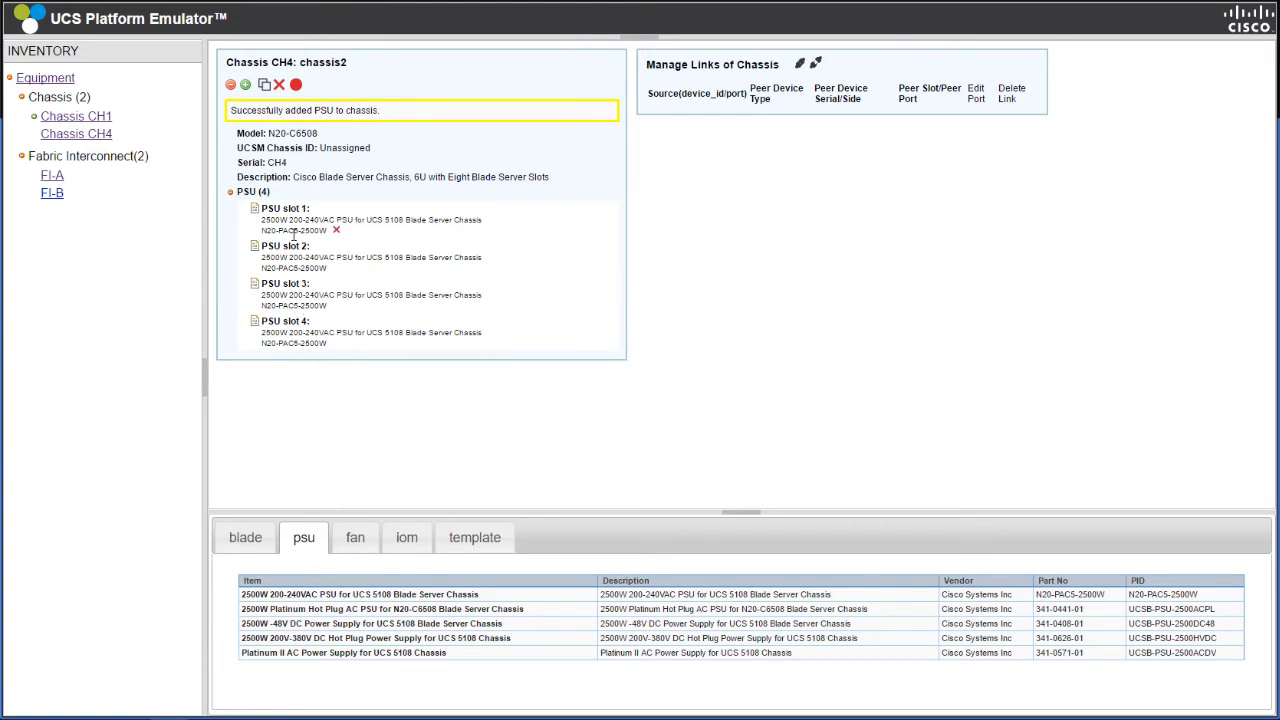
{"action": "left_click", "coordinate": [230, 194]}
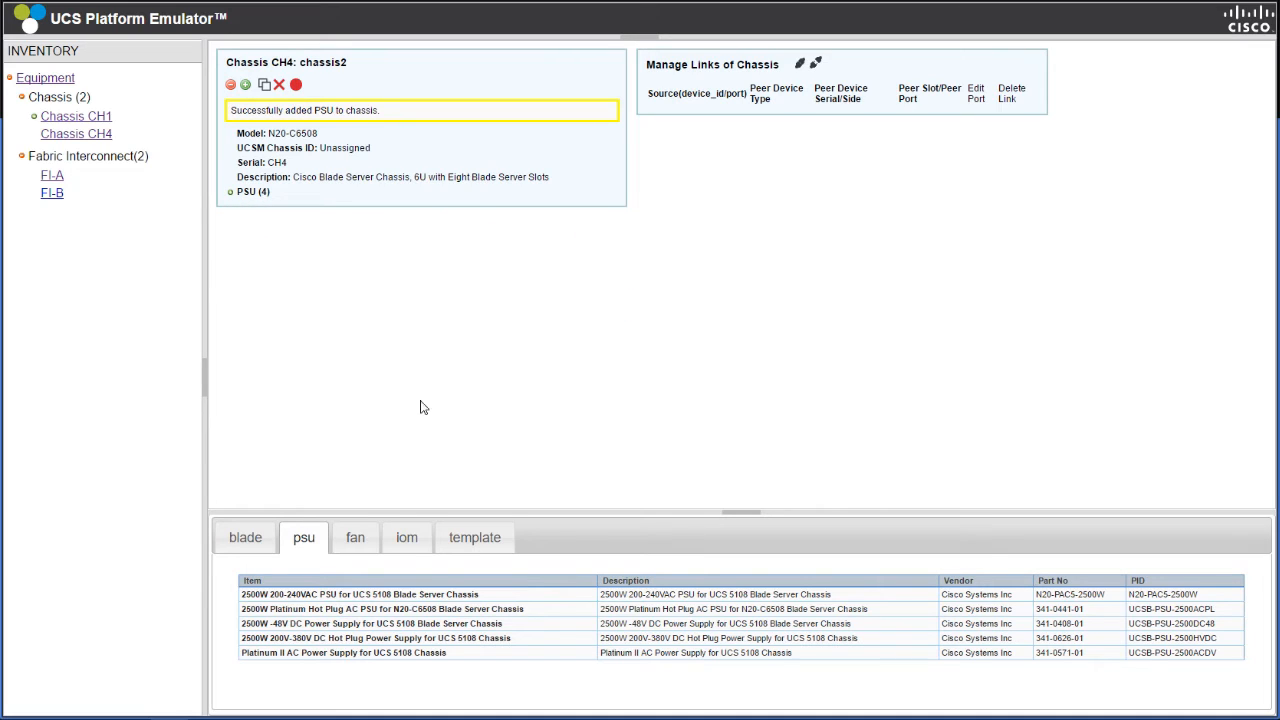
- Examine which I/O modules are installed in the IOM slots of chassis1
{"action": "left_click", "coordinate": [404, 545]}
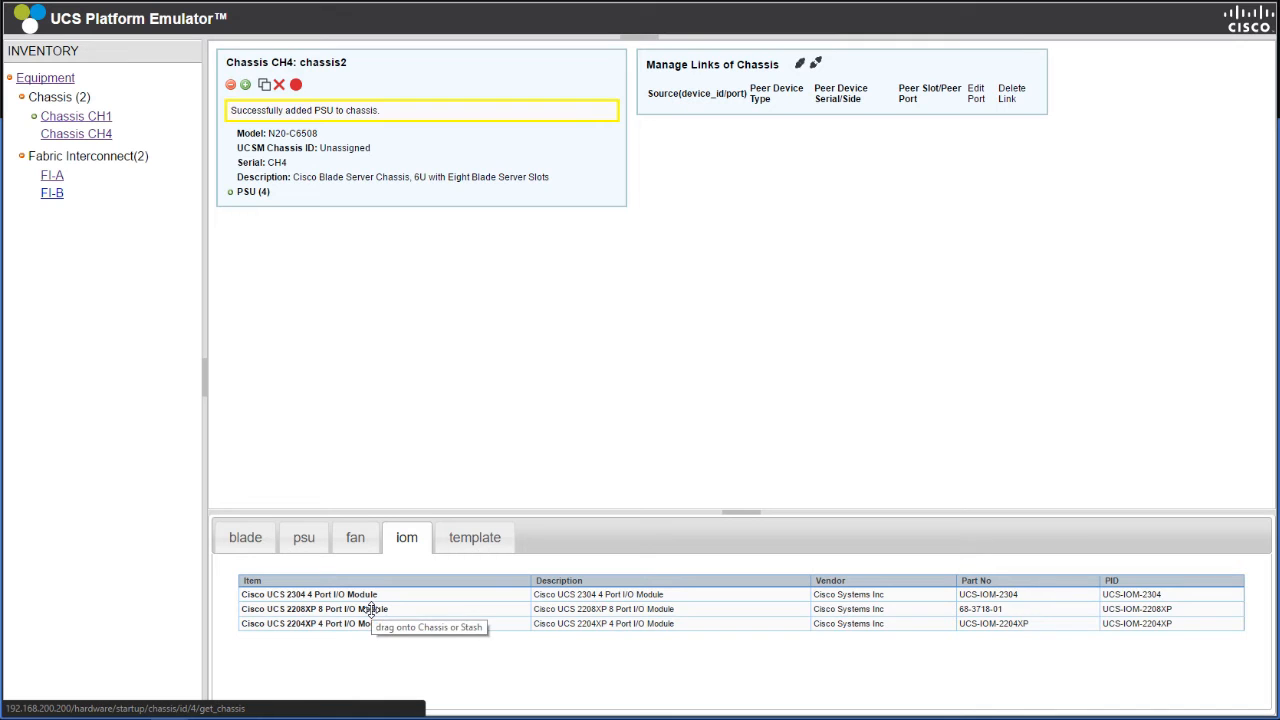
{"action": "left_click", "coordinate": [98, 117]}
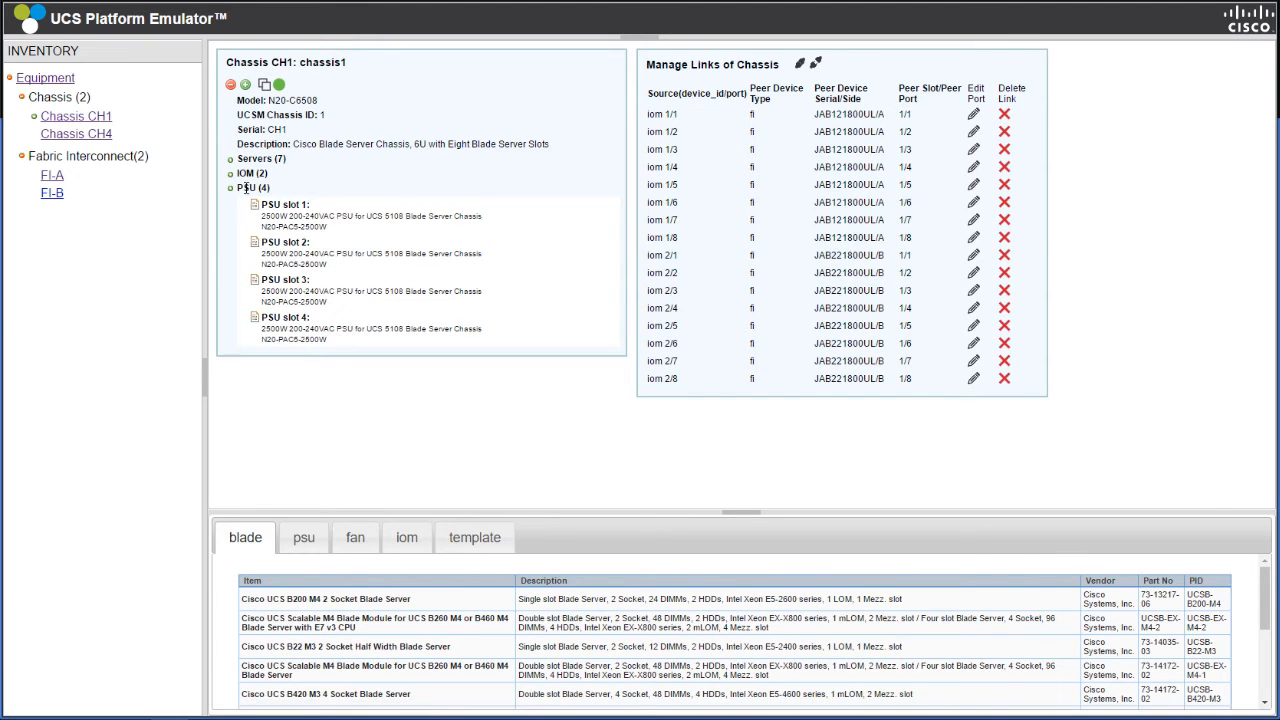
{"action": "left_click", "coordinate": [231, 175]}
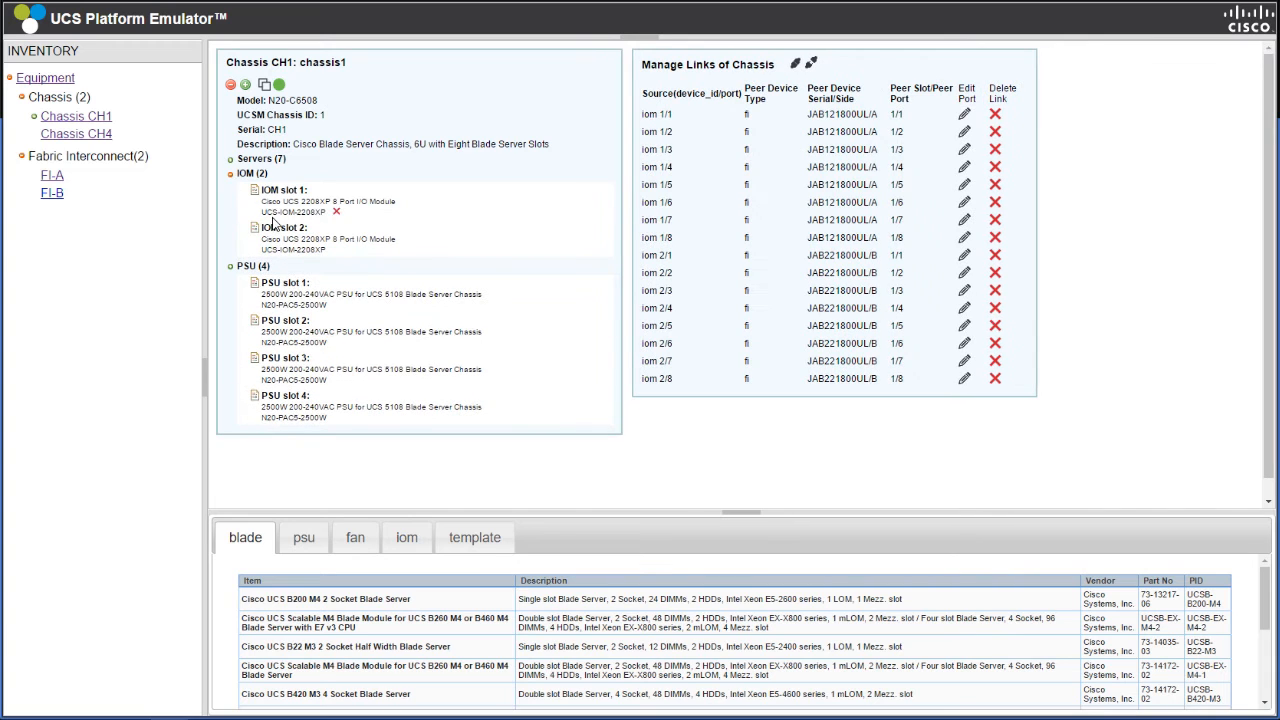
{"action": "left_click", "coordinate": [231, 175]}
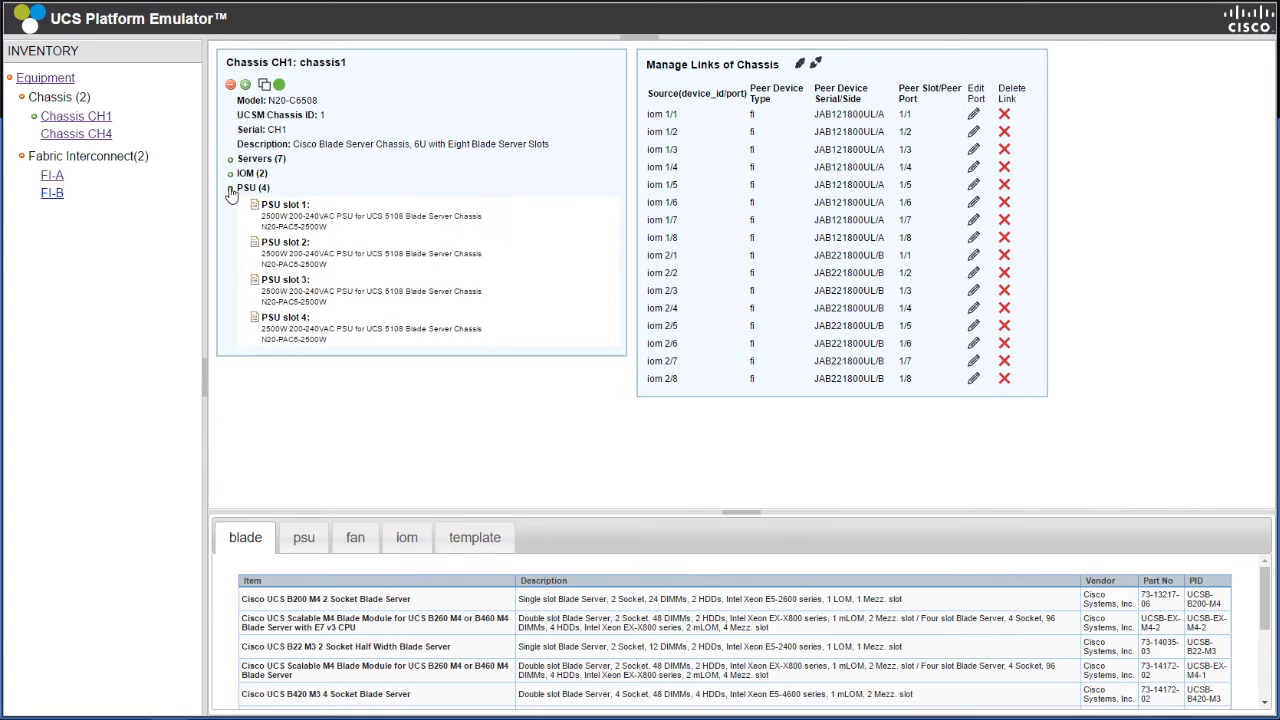
{"action": "left_click", "coordinate": [231, 188]}
{"action": "left_click", "coordinate": [97, 120]}
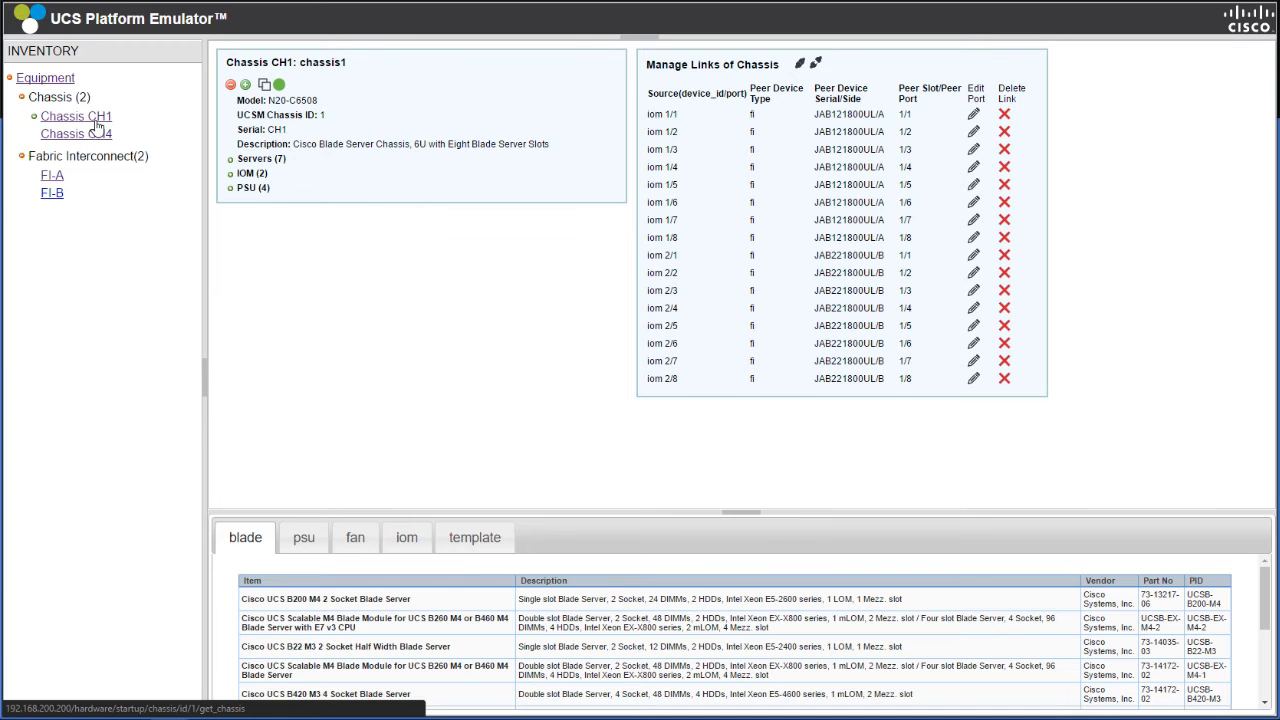
- Add Cisco UCS 2208XP 8 Port I/O Modules to IOM slots 1-2 of chassis2 and check its IOM list
{"action": "left_click", "coordinate": [97, 134]}
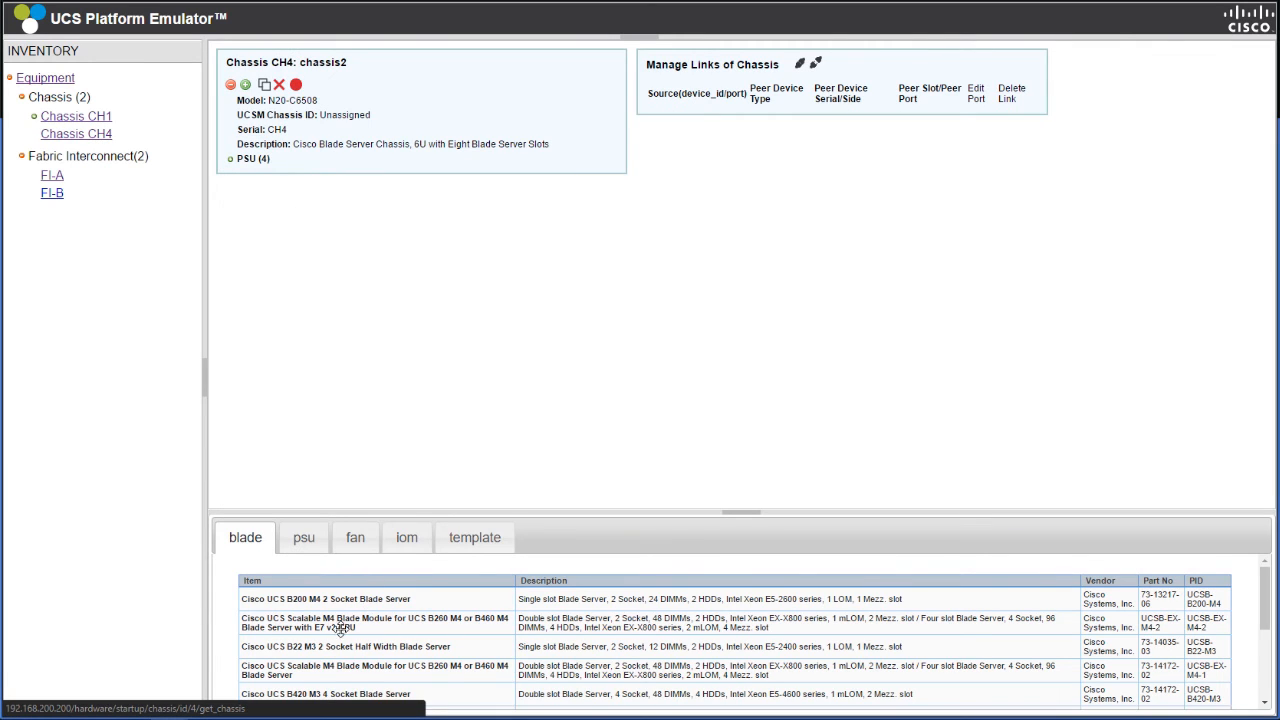
{"action": "left_click", "coordinate": [405, 537]}
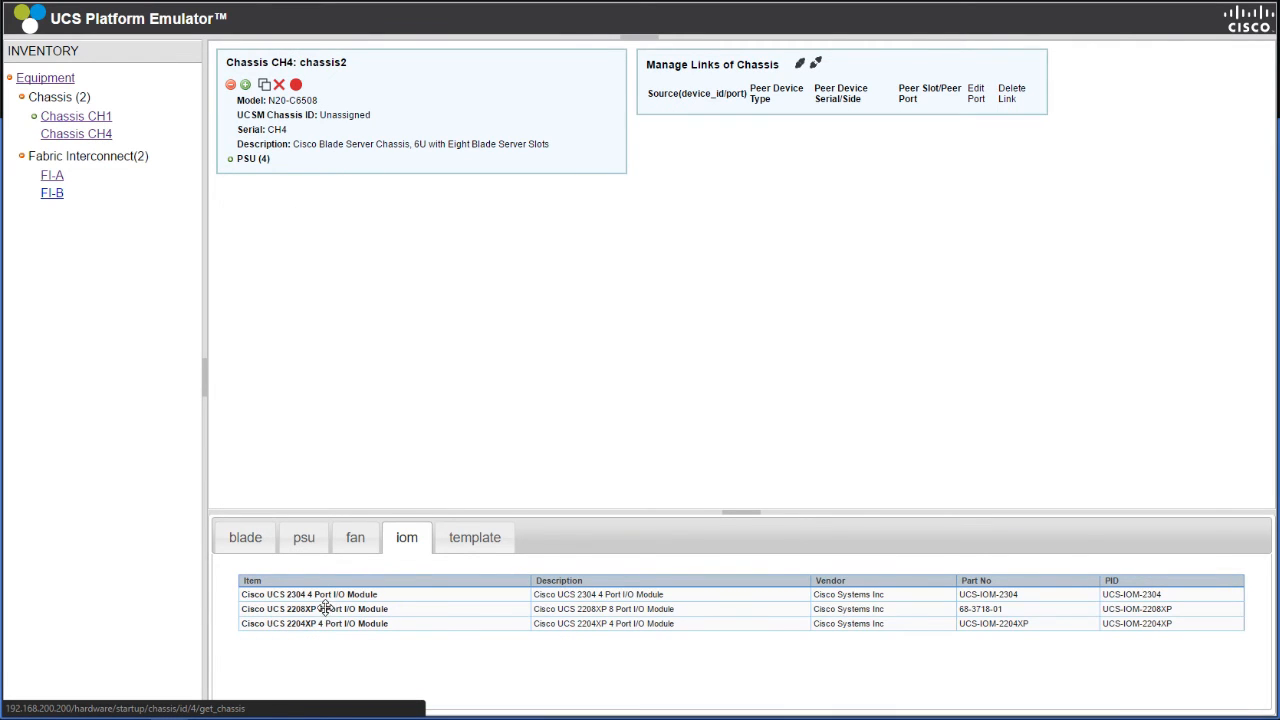
{"action": "left_click_drag", "start_coordinate": [325, 607], "coordinate": [355, 165]}
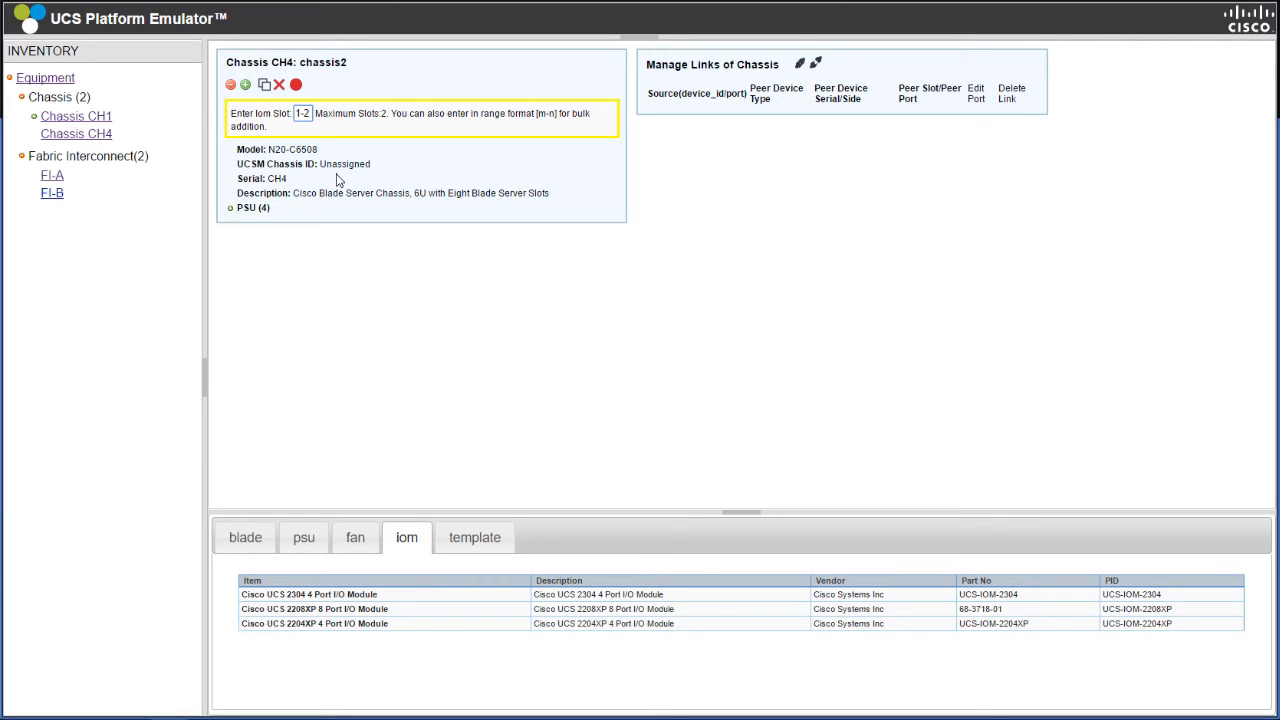
{"action": "key", "text": "Return"}
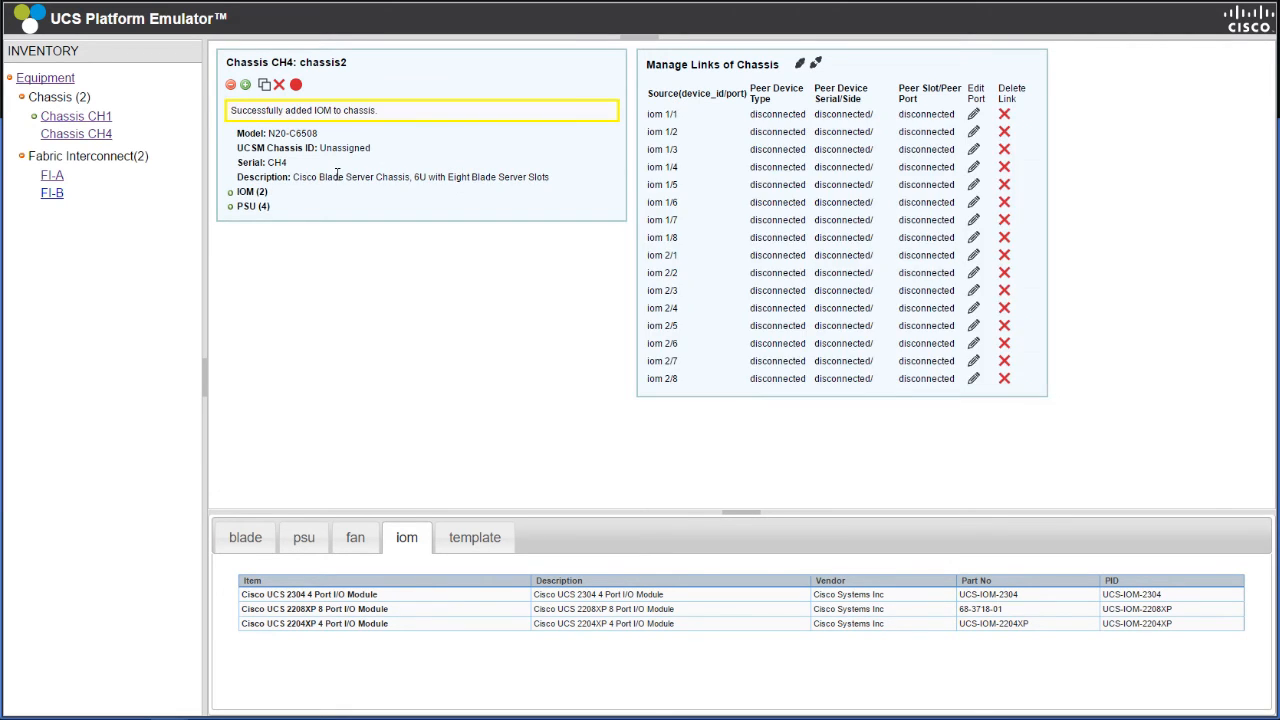
{"action": "left_click", "coordinate": [230, 195]}
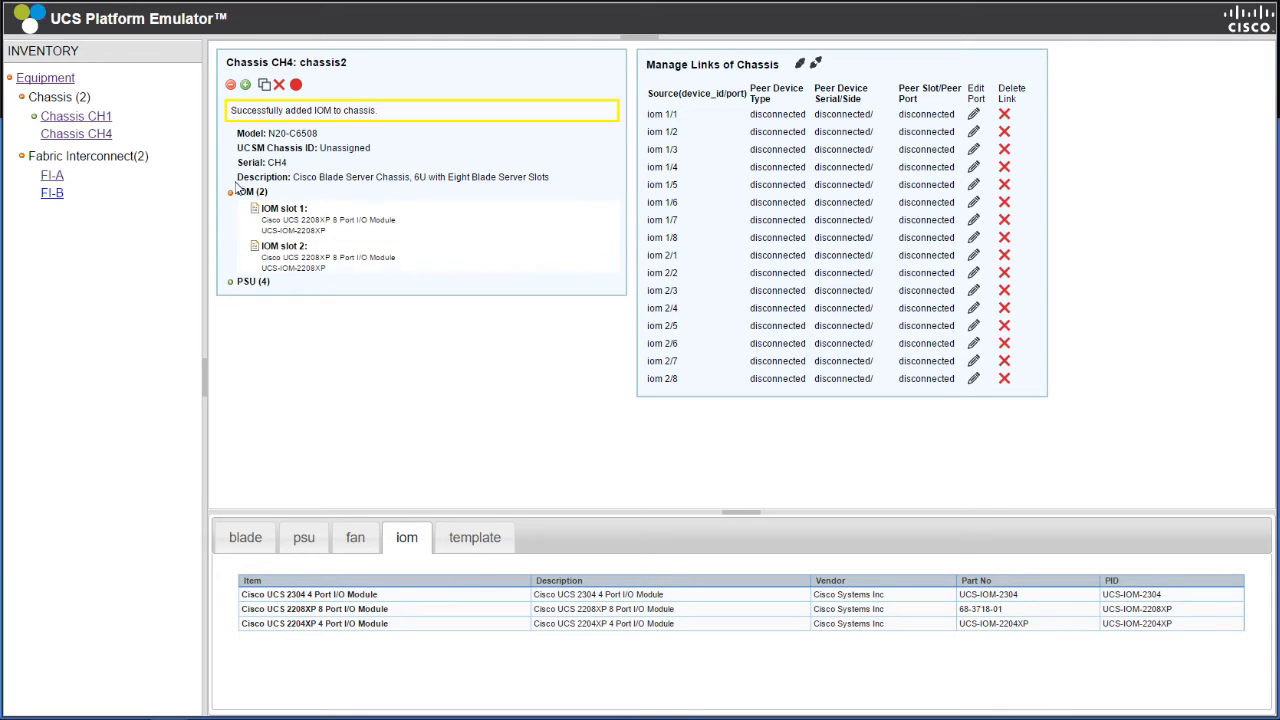
{"action": "left_click", "coordinate": [230, 191]}
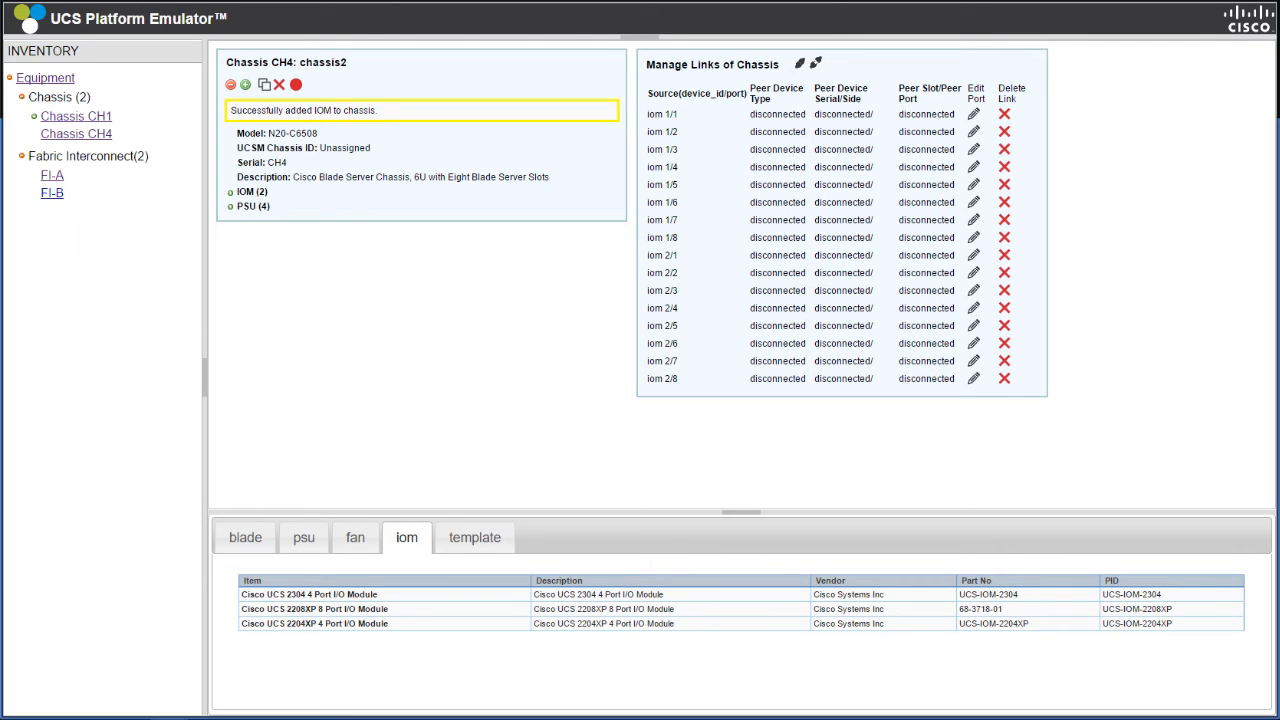
- Connect all links of chassis2 and launch the chassis so it is added to the emulated hardware
{"action": "left_click", "coordinate": [802, 66]}
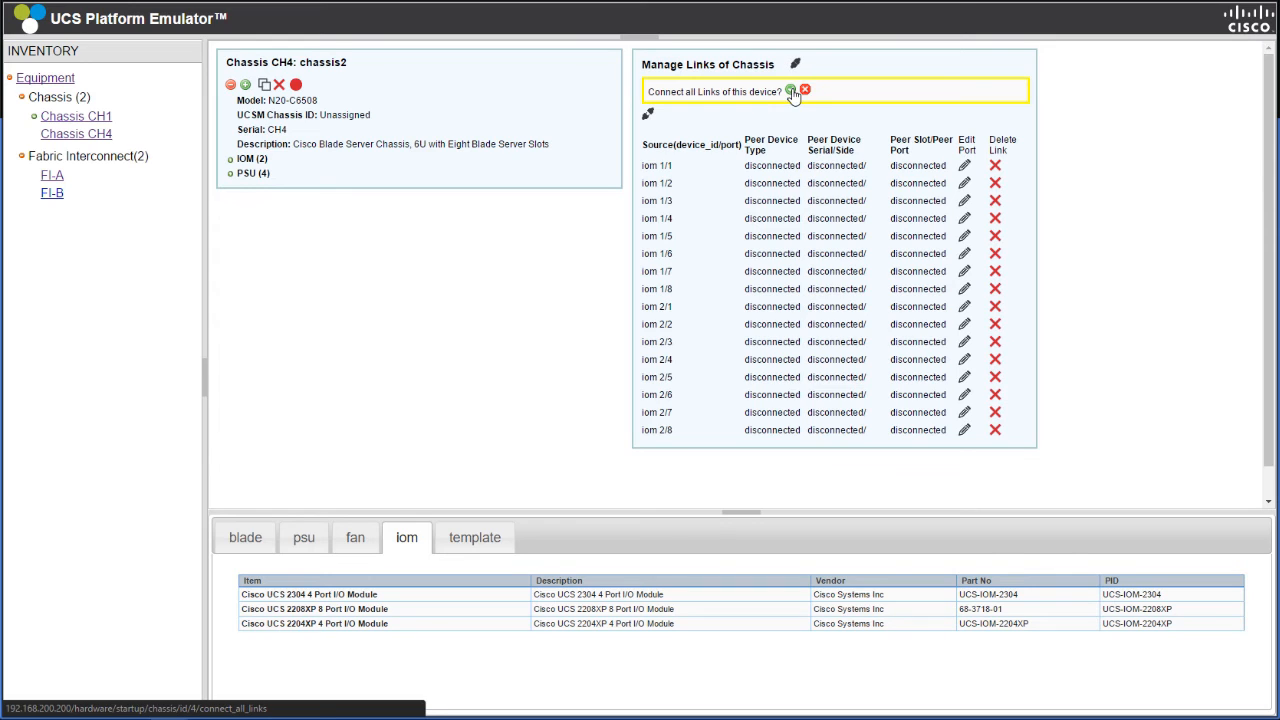
{"action": "left_click", "coordinate": [790, 90]}
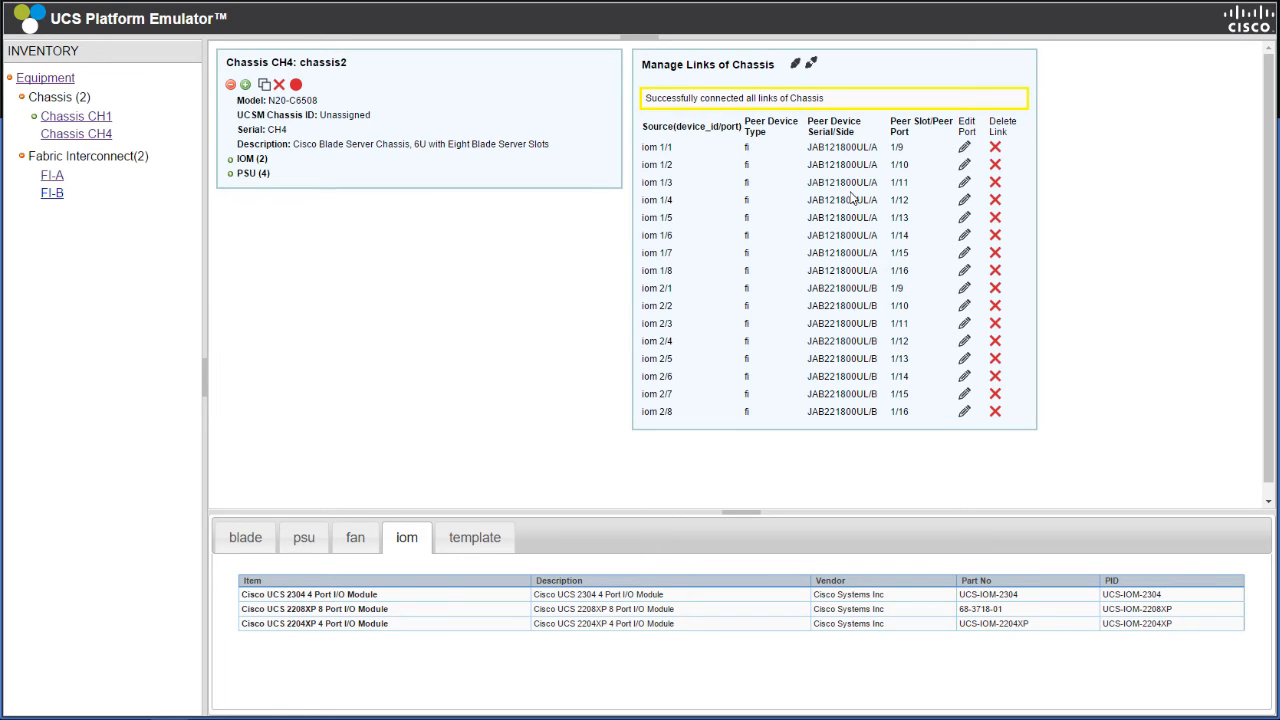
{"action": "left_click", "coordinate": [296, 87]}
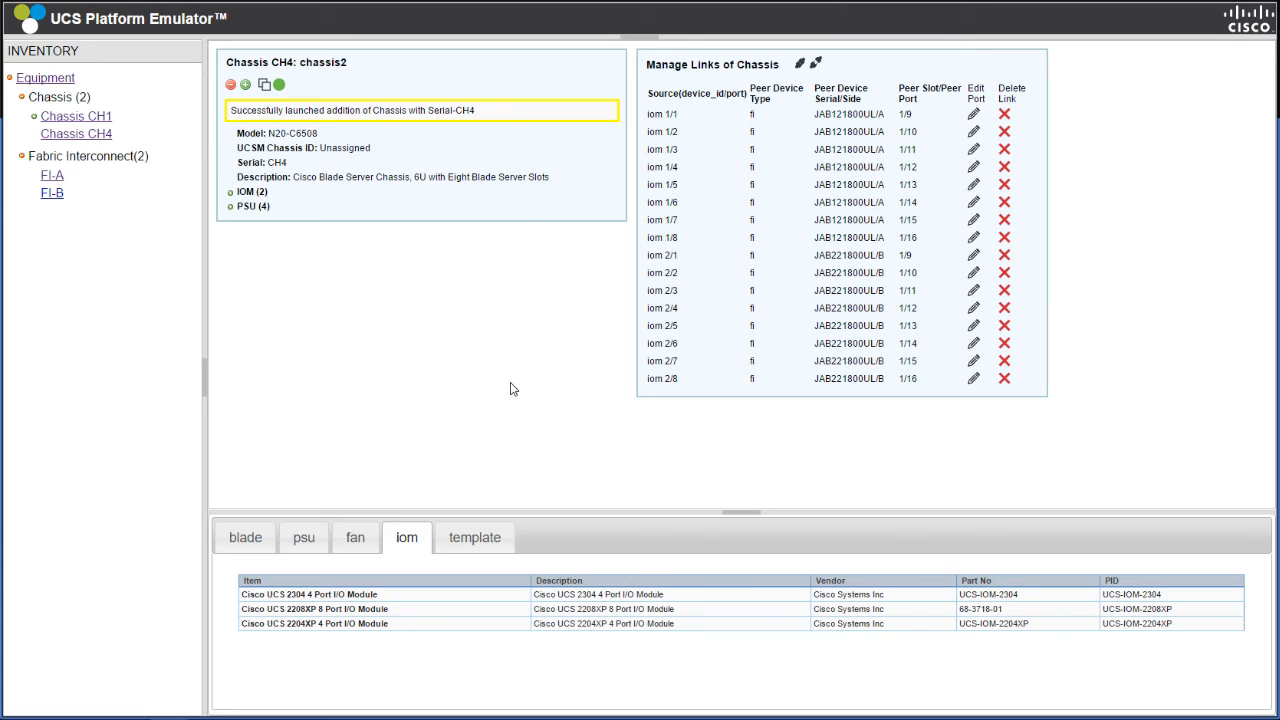
- Switch to UCS Manager and examine the FSM status and general overview of Chassis 2
{"action": "left_click", "coordinate": [60, 84]}
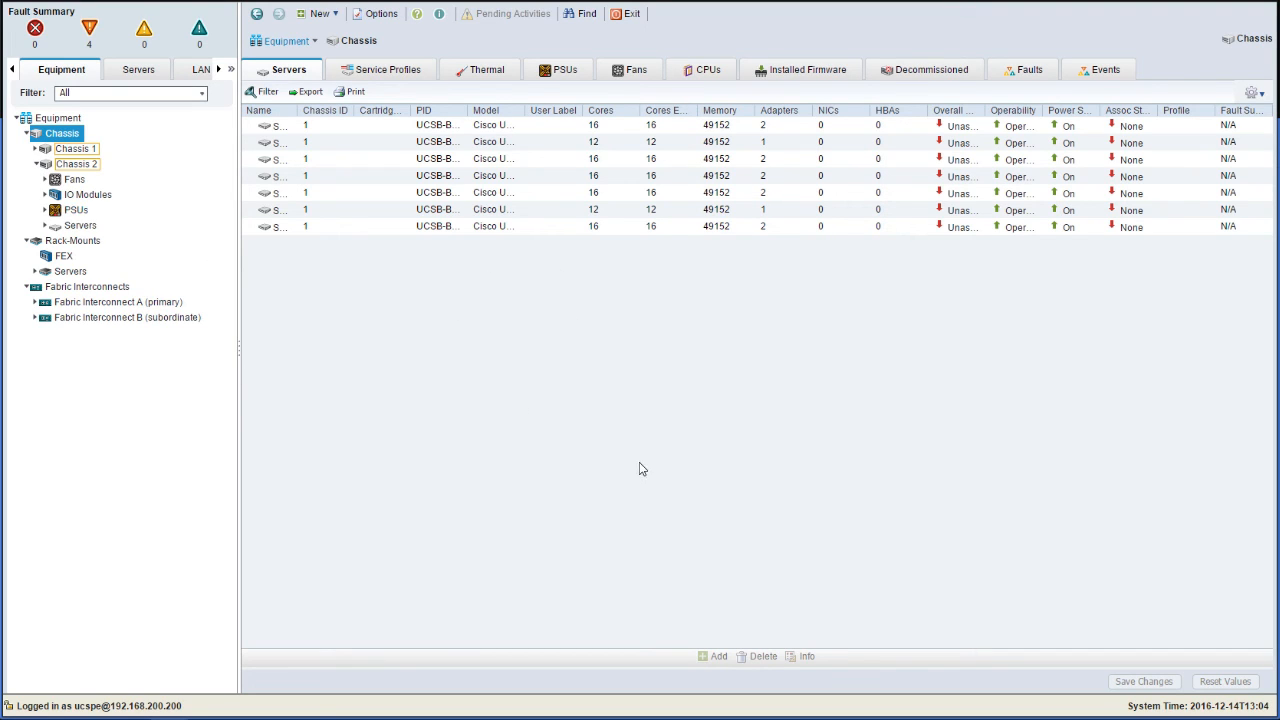
{"action": "left_click", "coordinate": [69, 166]}
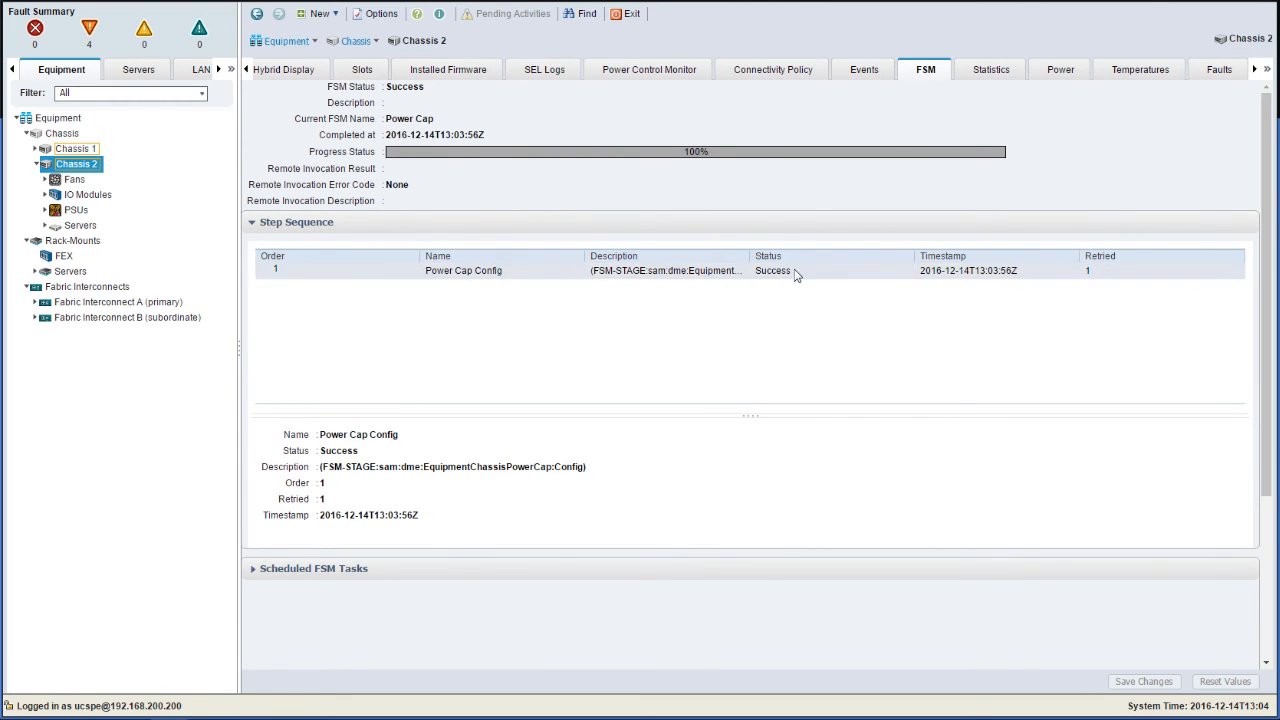
{"action": "left_click", "coordinate": [246, 69]}
{"action": "left_click", "coordinate": [289, 69]}
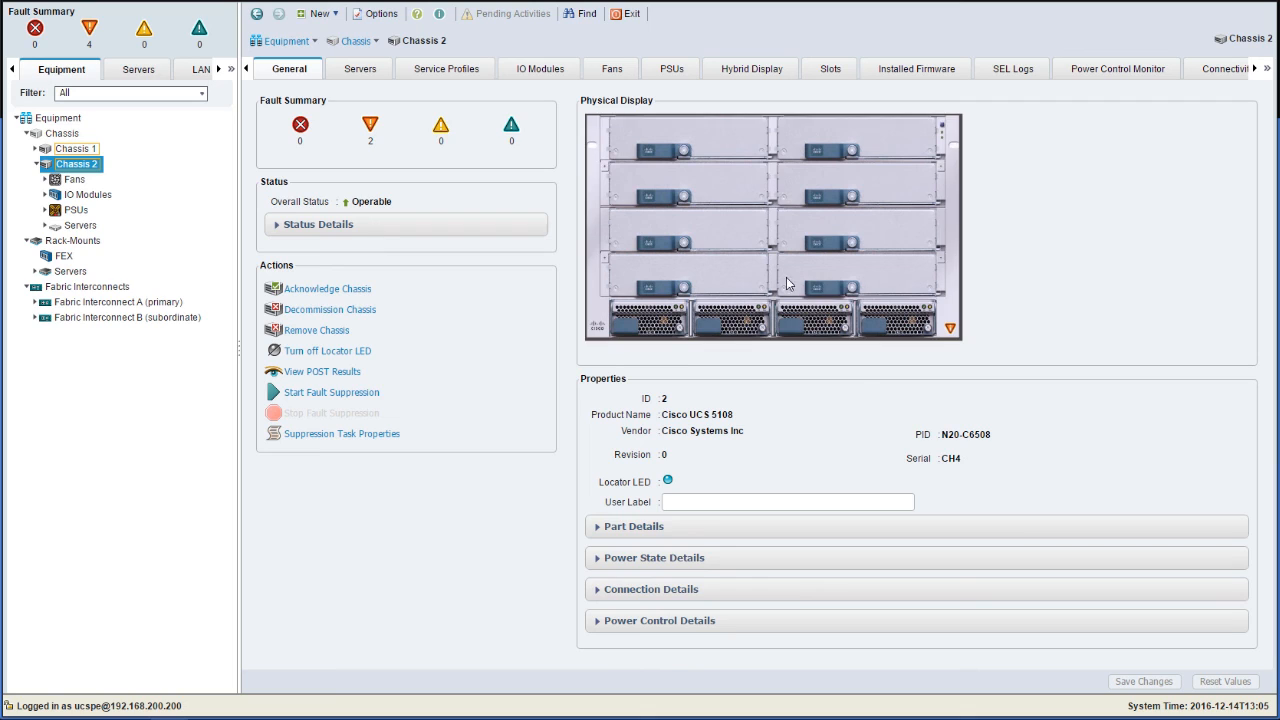
- Examine the general properties of IO Module 1 and IO Module 2 in Chassis 2
{"action": "left_click", "coordinate": [44, 194]}
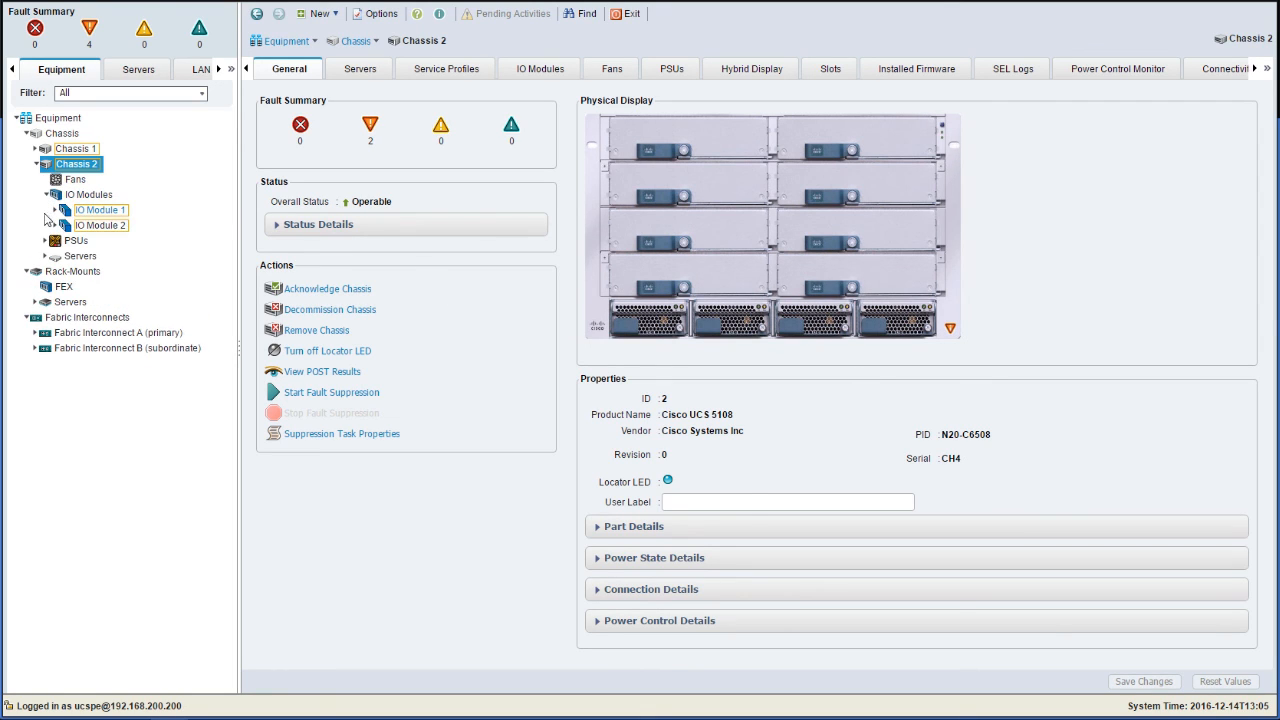
{"action": "left_click", "coordinate": [90, 211]}
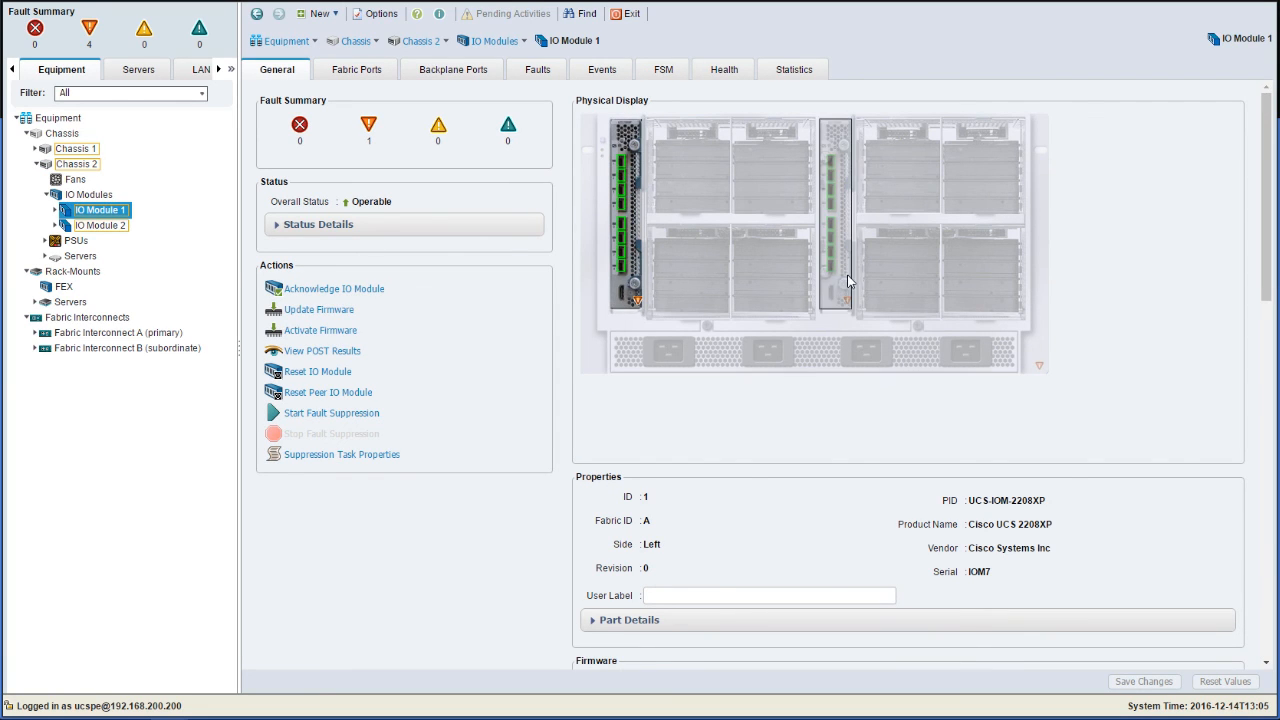
{"action": "left_click", "coordinate": [100, 225]}
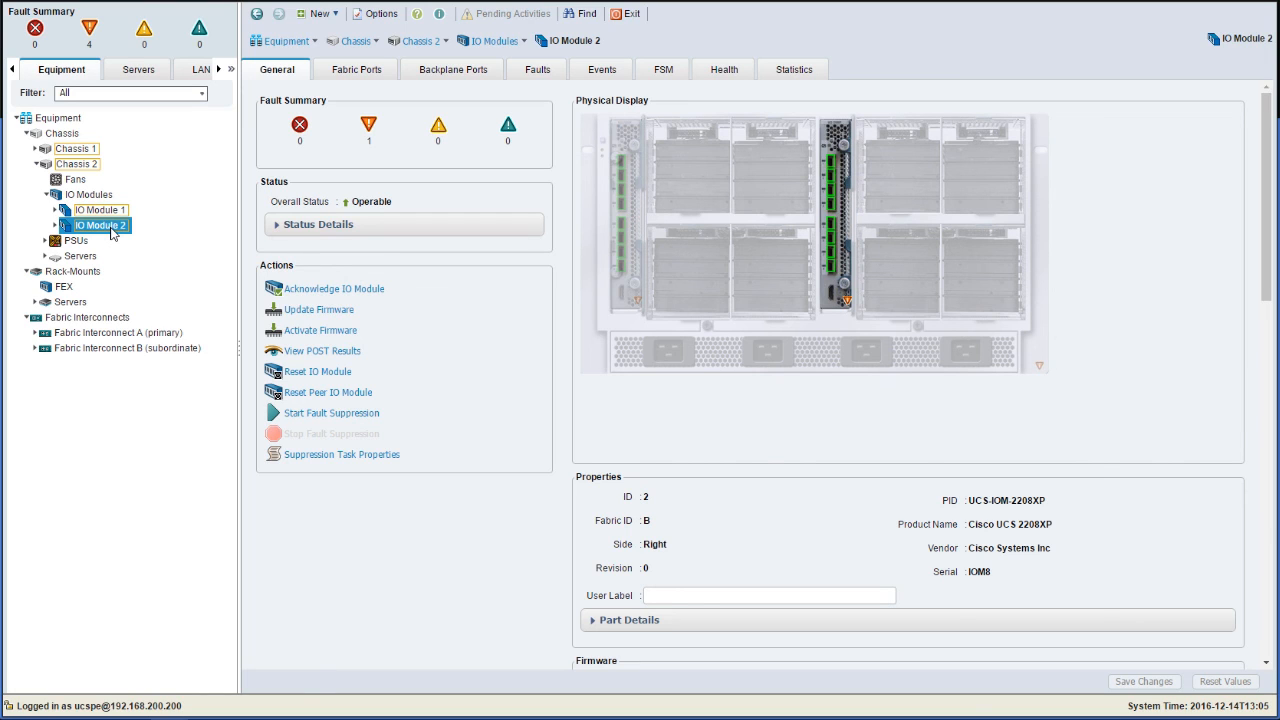
- Review the PSU list of Chassis 2 and the details of PSU 1, then return to the top Equipment level
{"action": "left_click", "coordinate": [45, 241]}
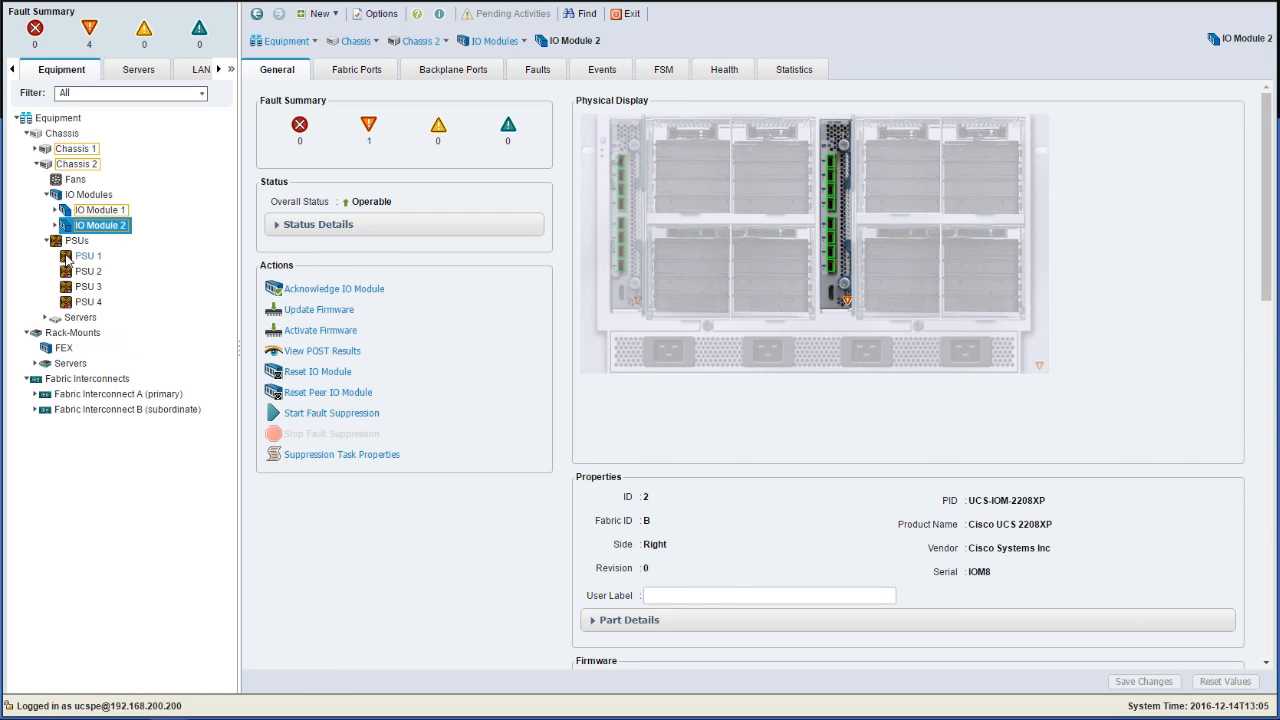
{"action": "left_click", "coordinate": [72, 243]}
{"action": "left_click", "coordinate": [84, 257]}
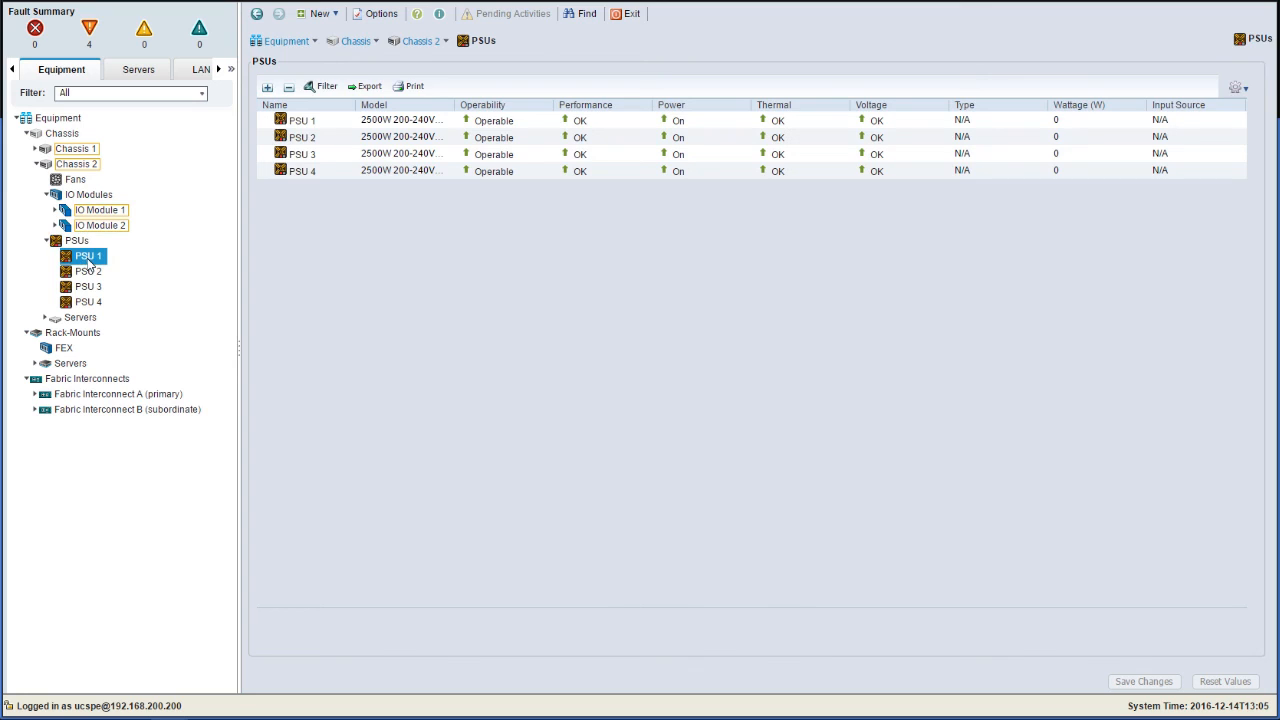
{"action": "left_click", "coordinate": [88, 272]}
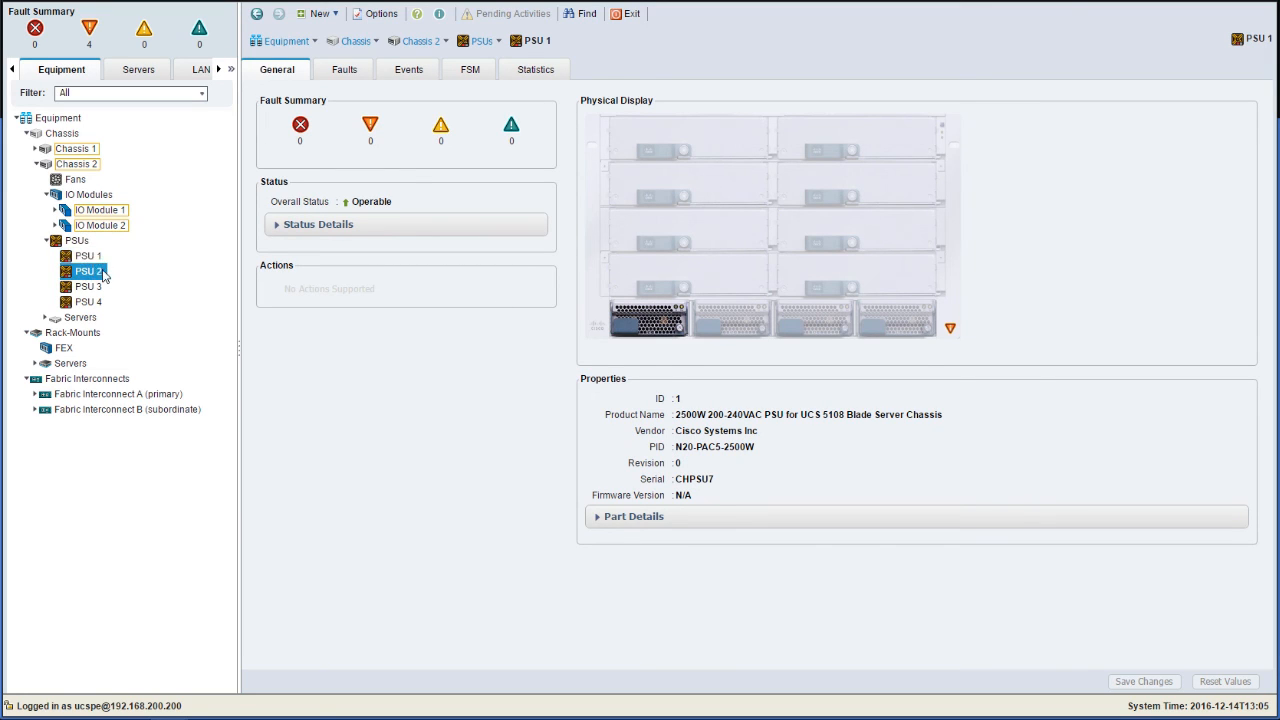
{"action": "left_click", "coordinate": [50, 244]}
{"action": "left_click", "coordinate": [48, 242]}
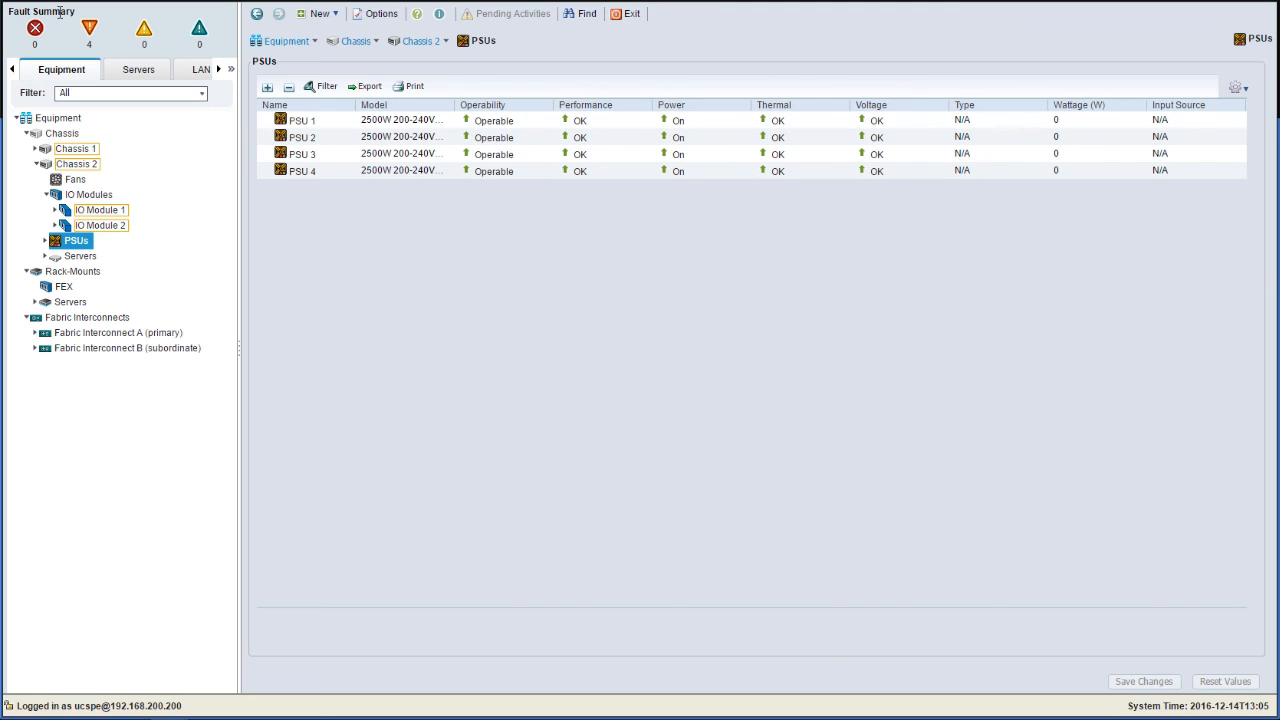
{"action": "left_click", "coordinate": [69, 117]}
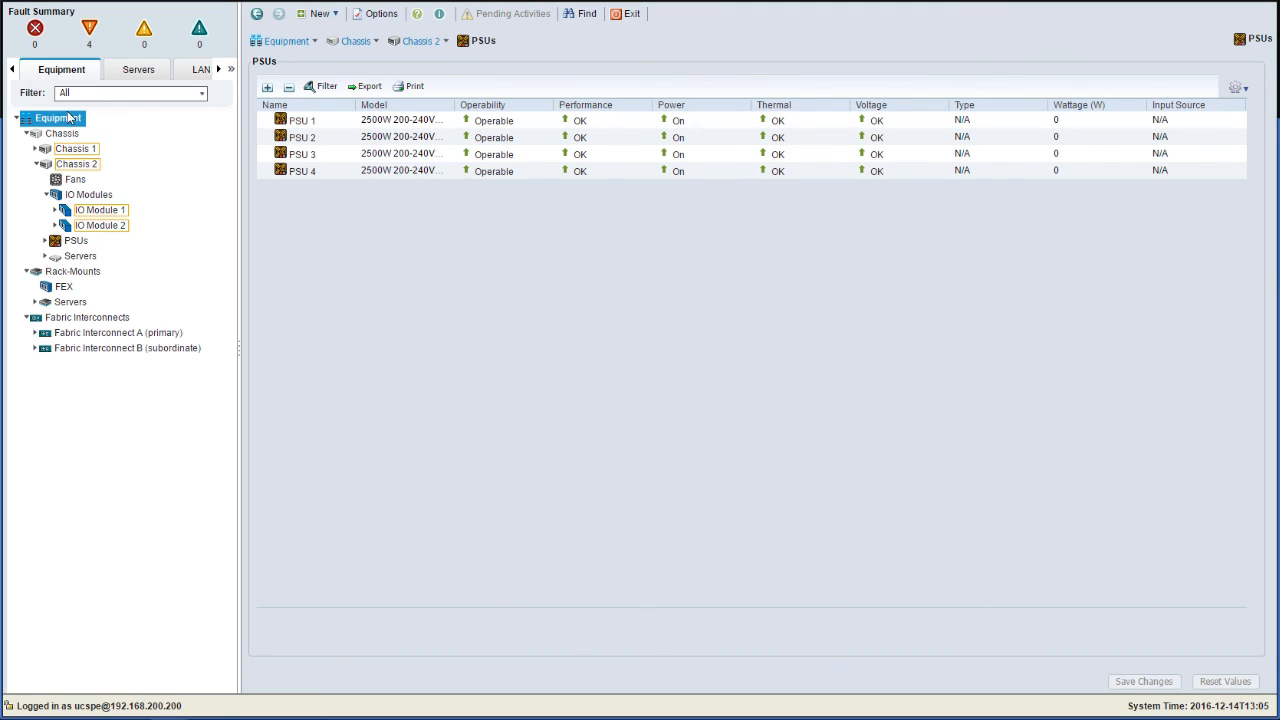